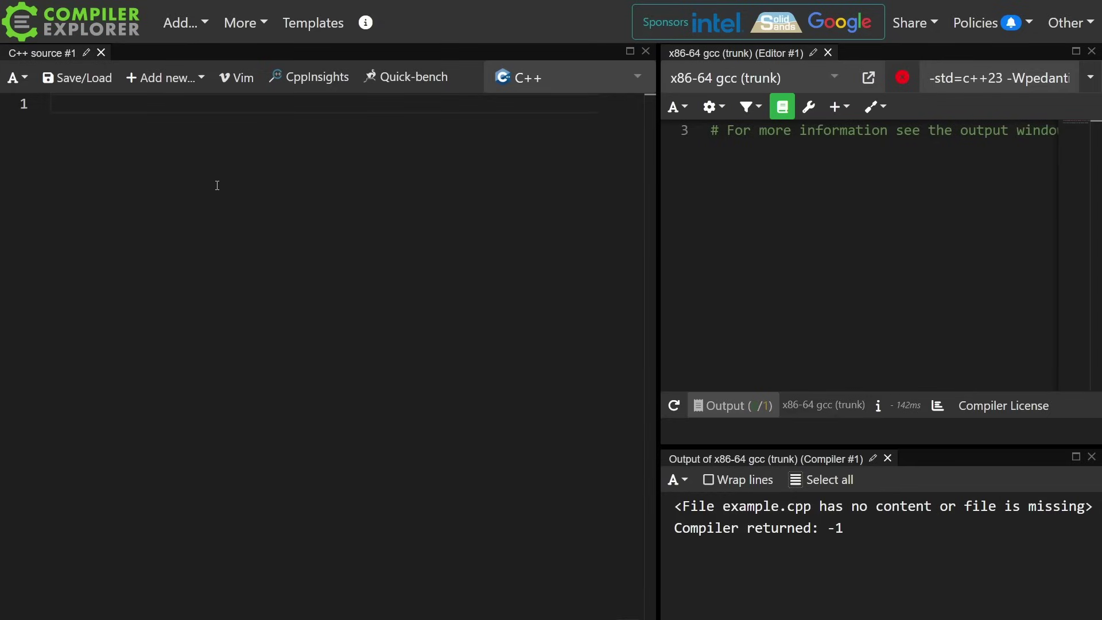
type("int main()")
Include <utility> and write main with a mutable std::exchange fib lambda, returning the third fib().
key("Return")
type("{")
key("Return")
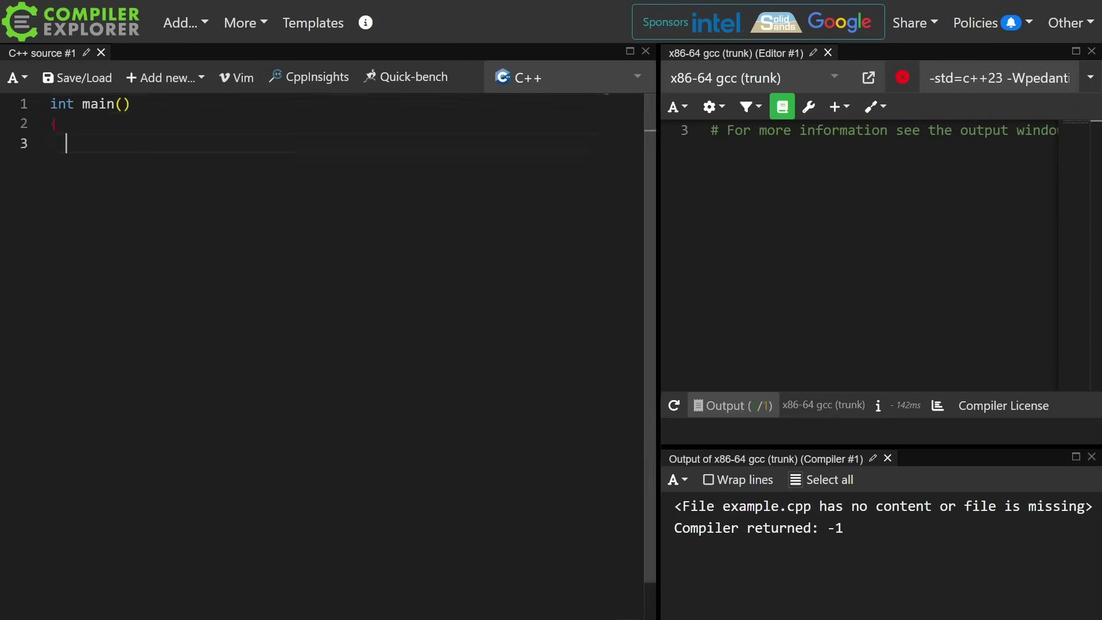
key("ctrl+Home")
key("Return")
key("Return")
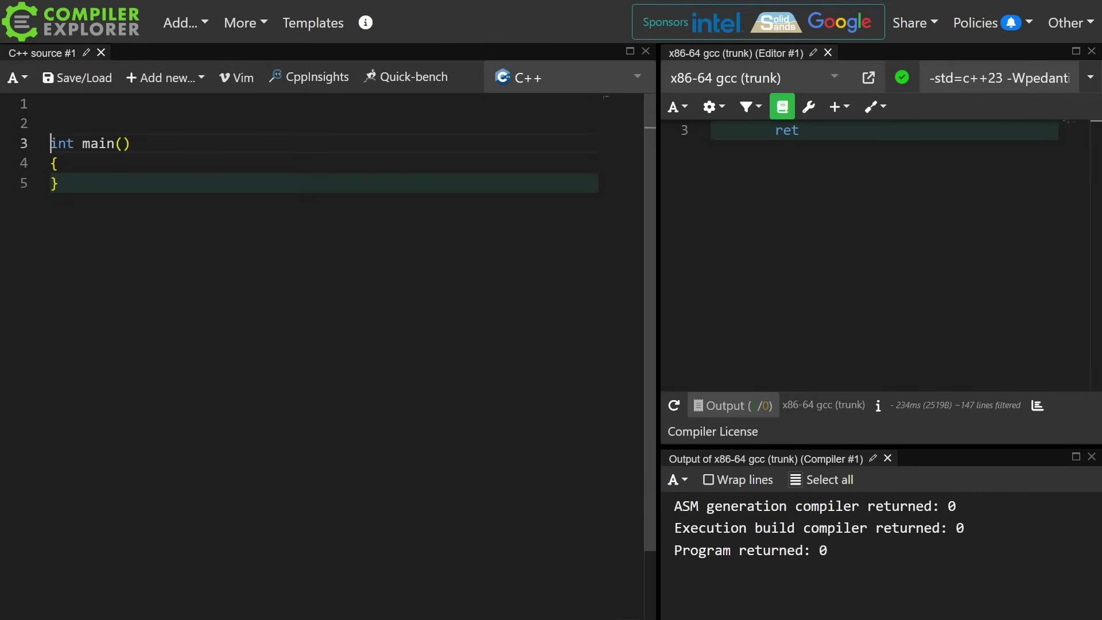
key("Down")
key("Return")
key("Return")
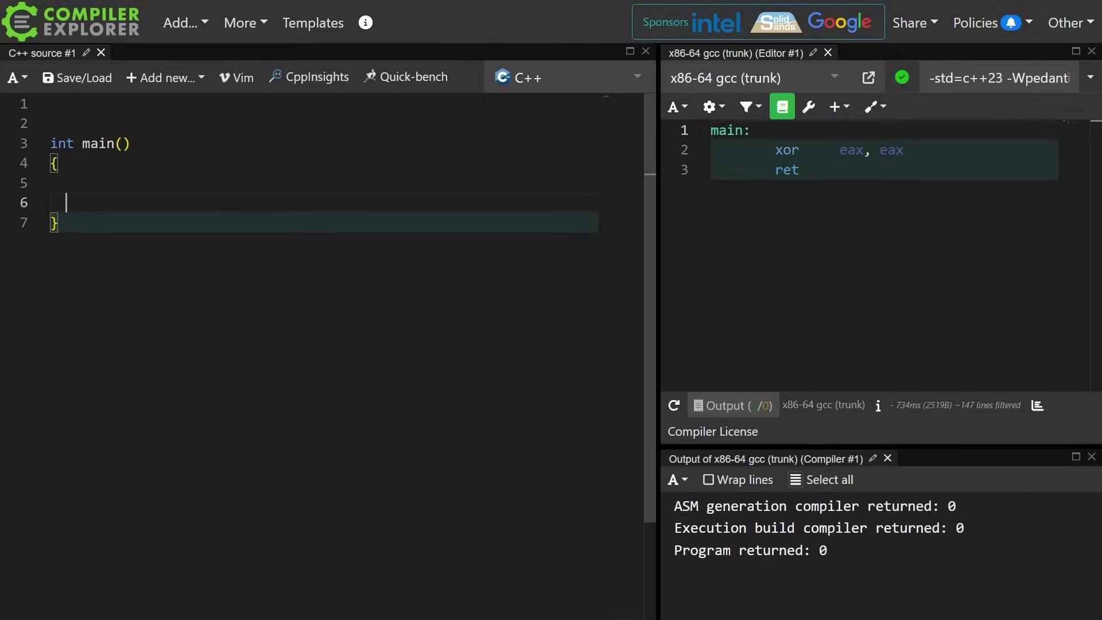
type("const ")
type("auto fib = [i=0")
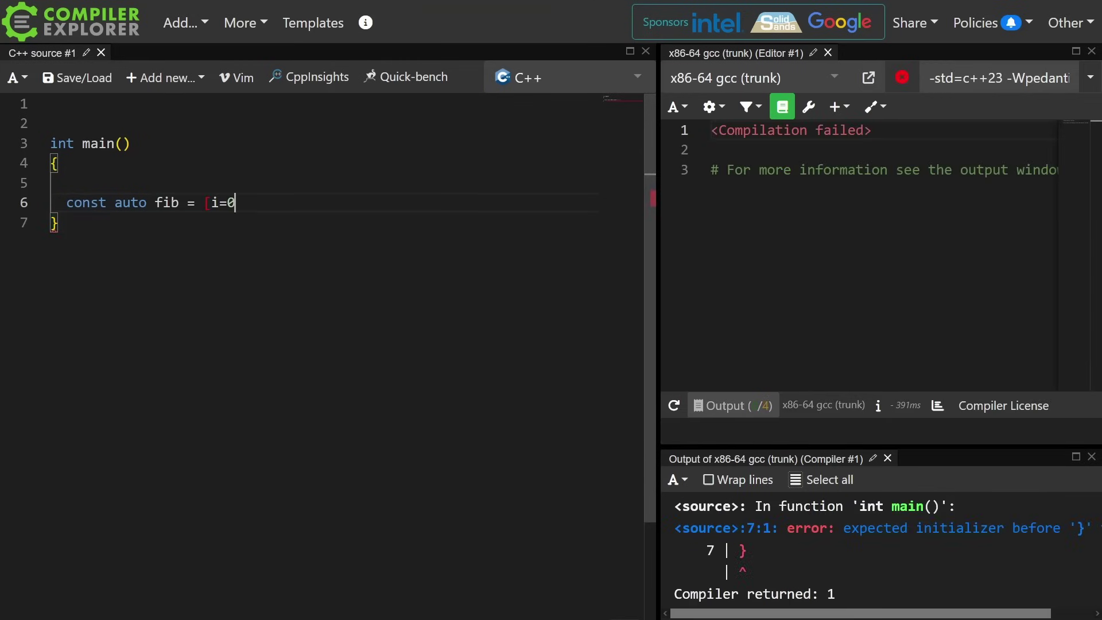
type(", j = 1]() mutable {")
key("Return")
type("i = std::exchange (j + i + j);")
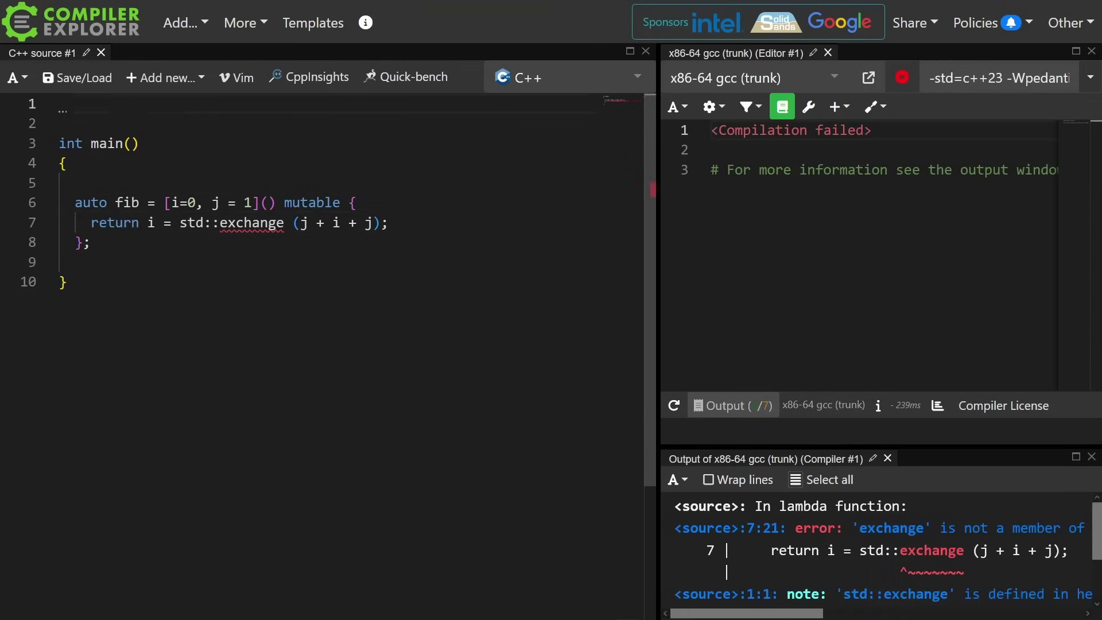
type("return #include <utility>")
key("ctrl+shift+i")
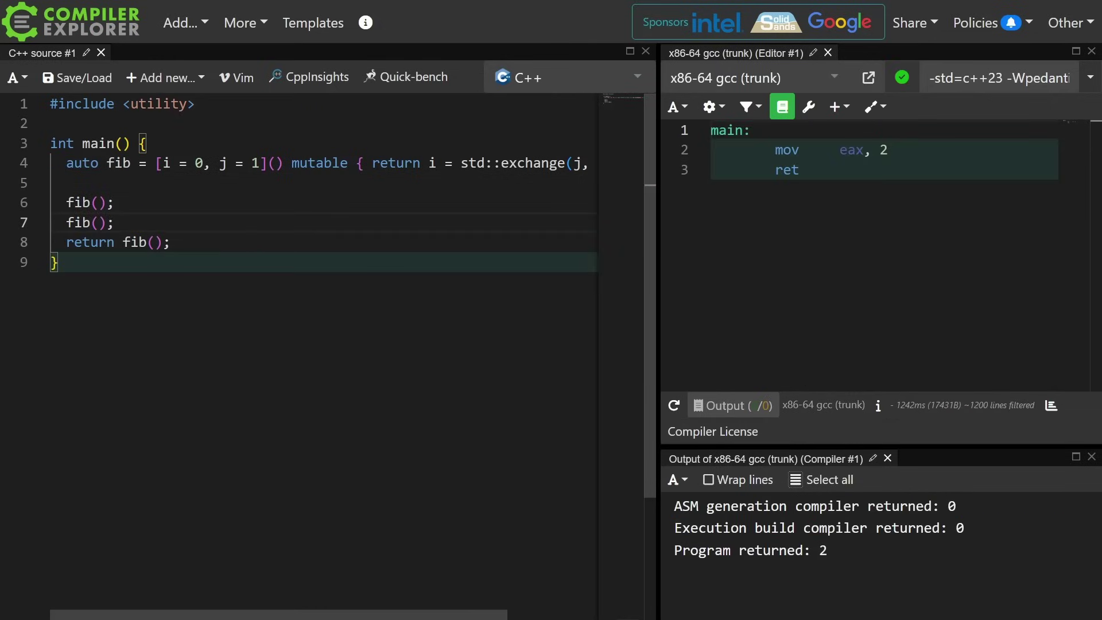
Loop over fib | std::views::take(20) printing each val with std::cout, deleting the old fib() calls.
key("Up")
key("Up")
key("Up")
key("Return")
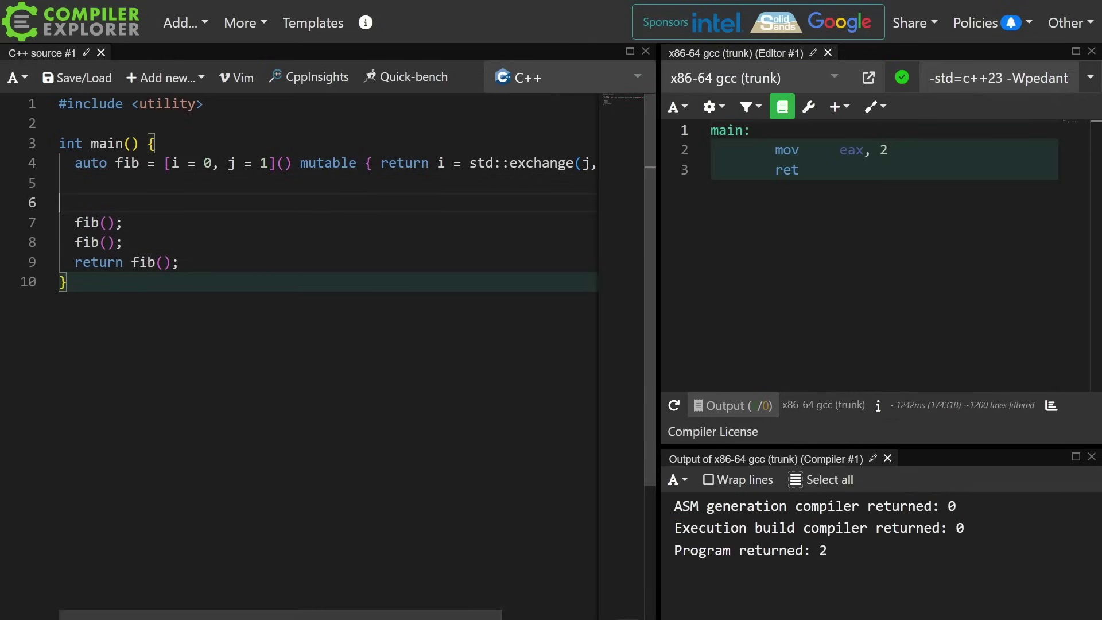
type("fo")
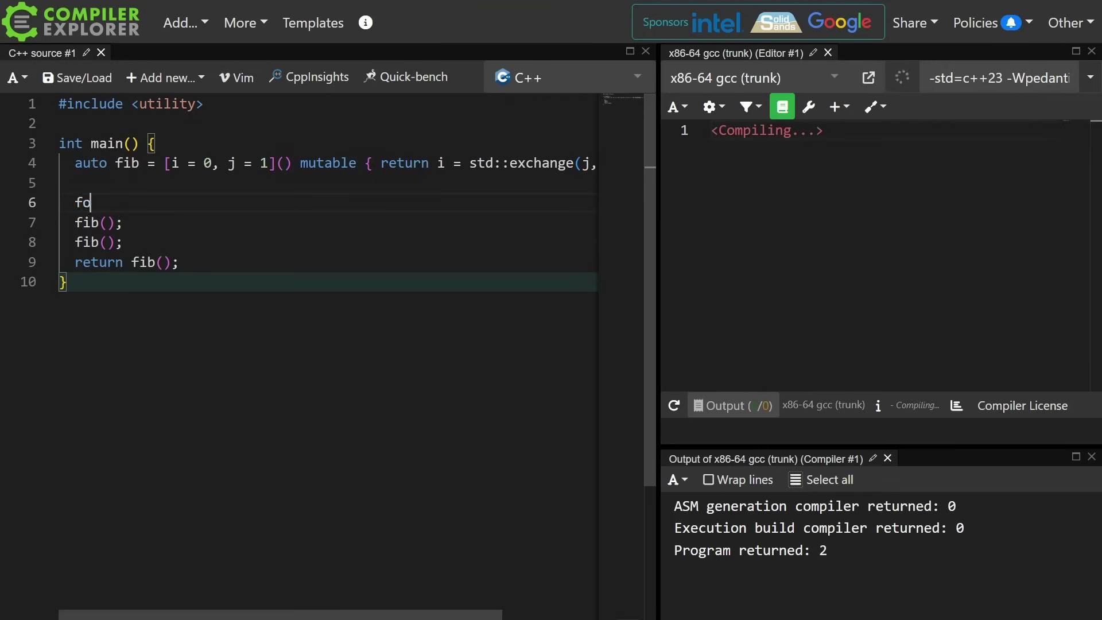
type("r (const auto val : fib) {")
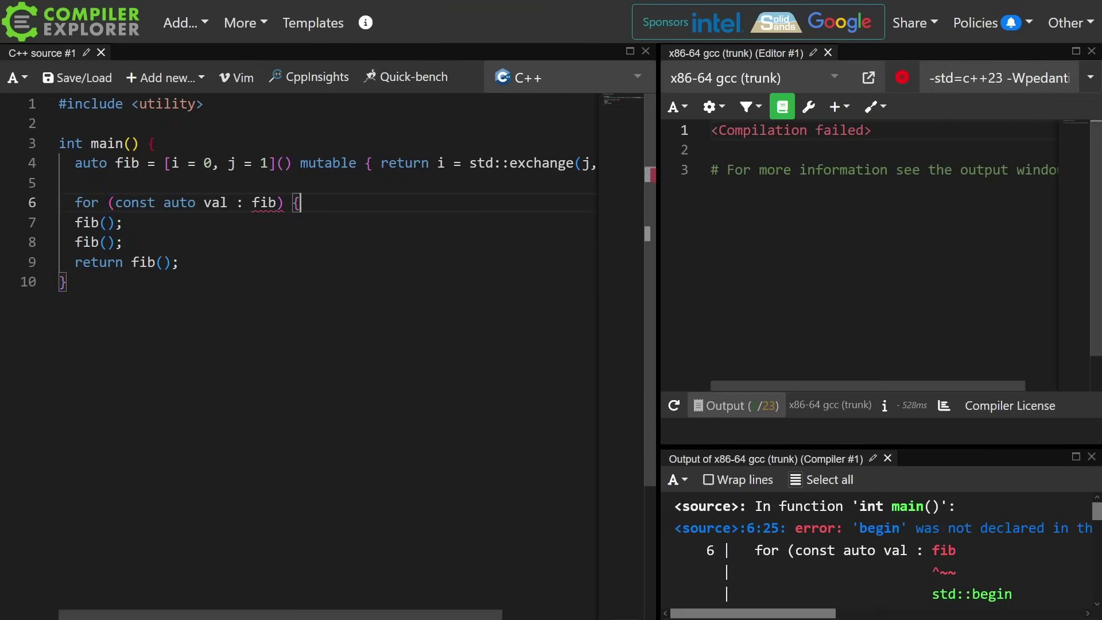
type(" | std::views::take(20)std::cout << val << ' ';")
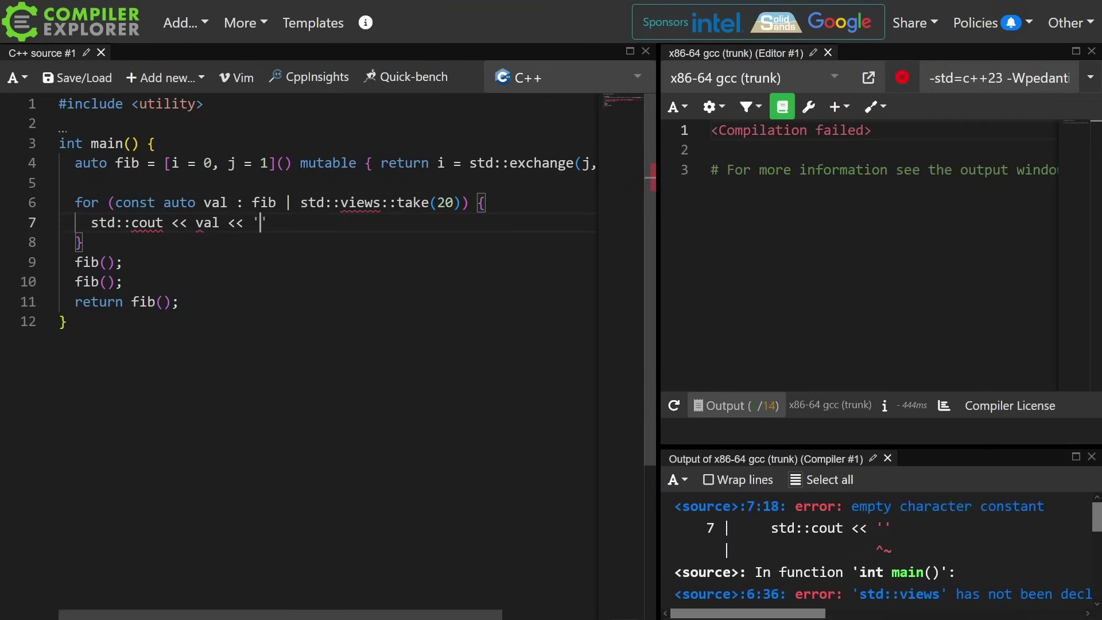
key("ctrl+shift+k")
key("ctrl+shift+k")
key("ctrl+shift+k")
type("#include <iostream> #include <ranges>")
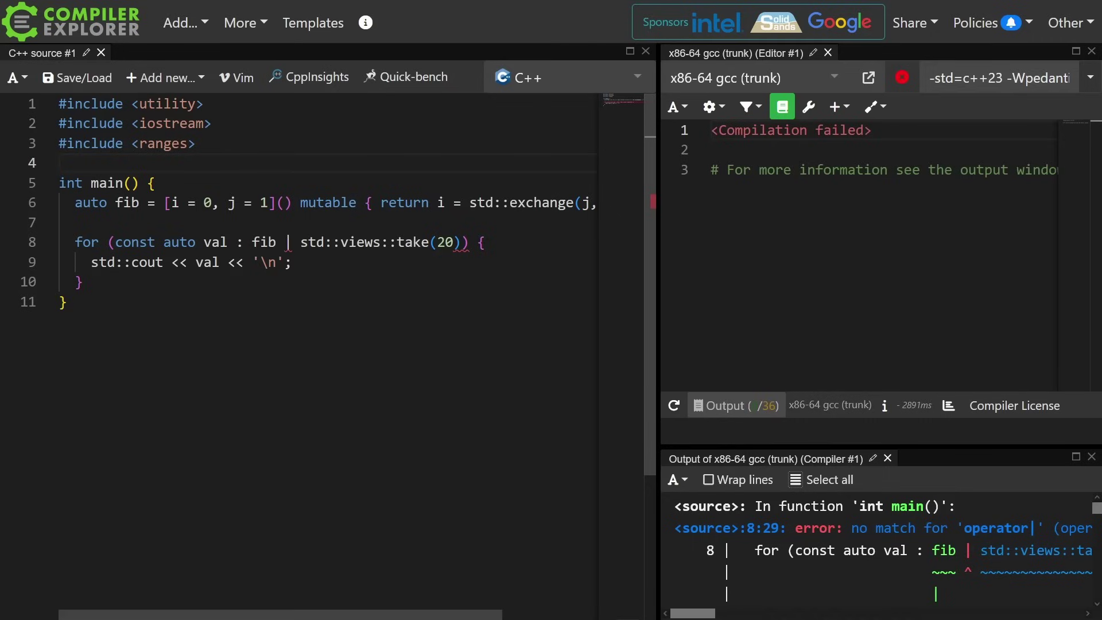
Define auto generator(auto func) returning std::views::iota(0) | std::views::transform(func) below the includes.
key("Return")
key("Return")
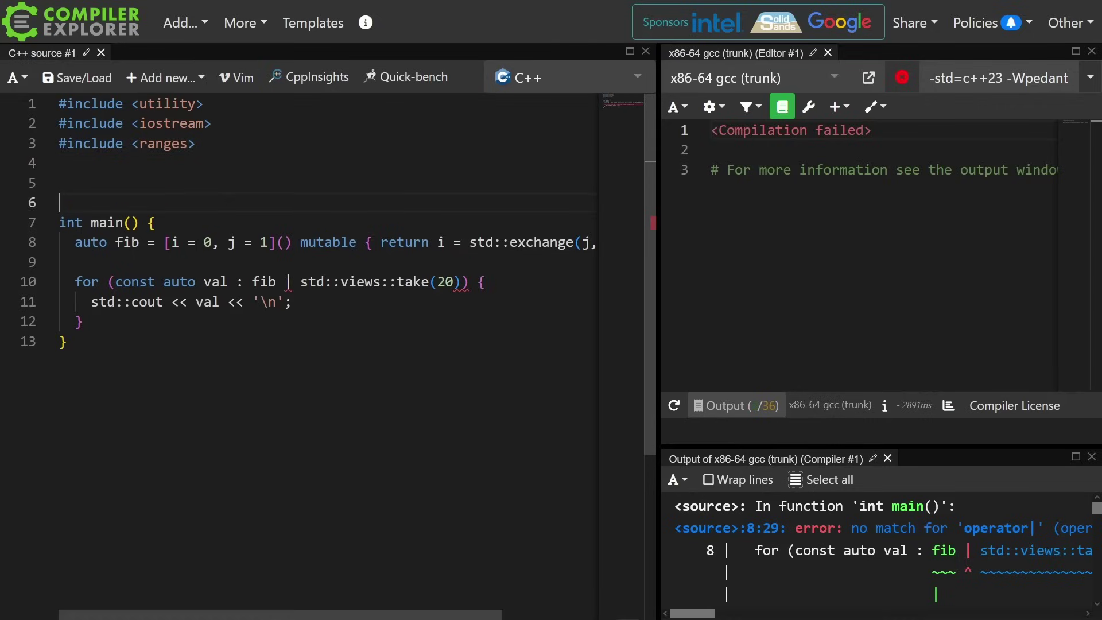
key("Up")
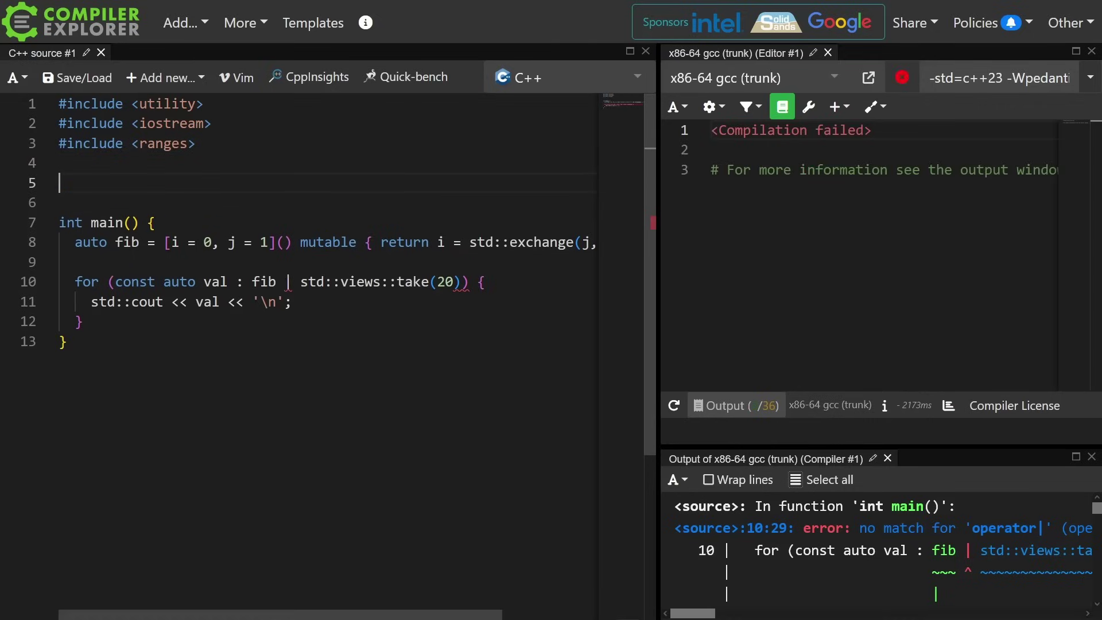
type("auto ")
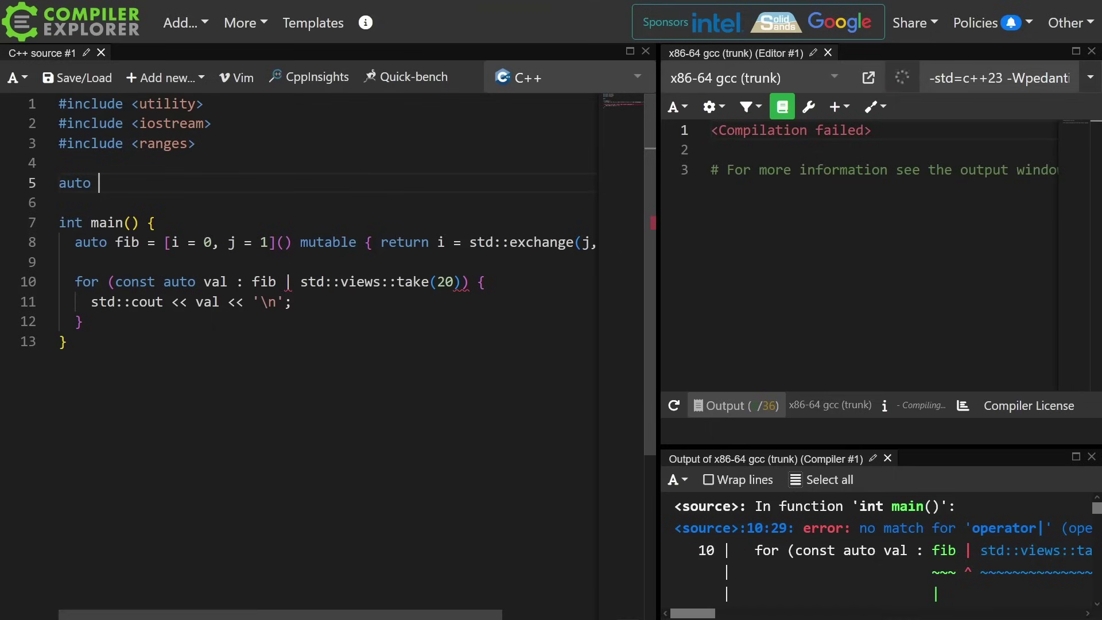
type("generator(auto func) {")
key("Return")
key("Up")
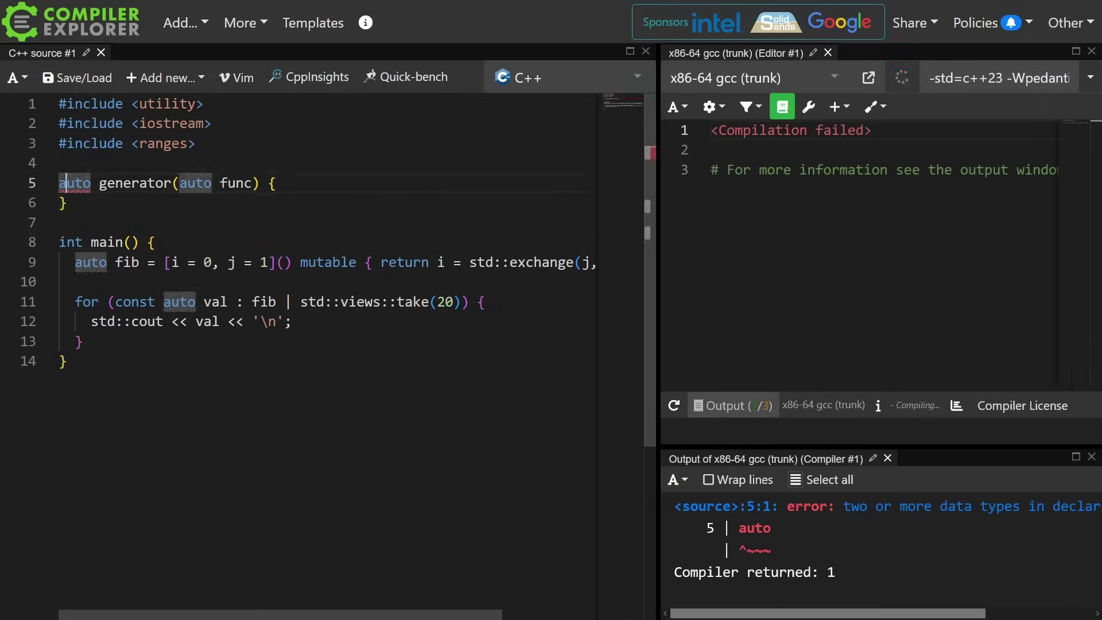
key("End")
key("Return")
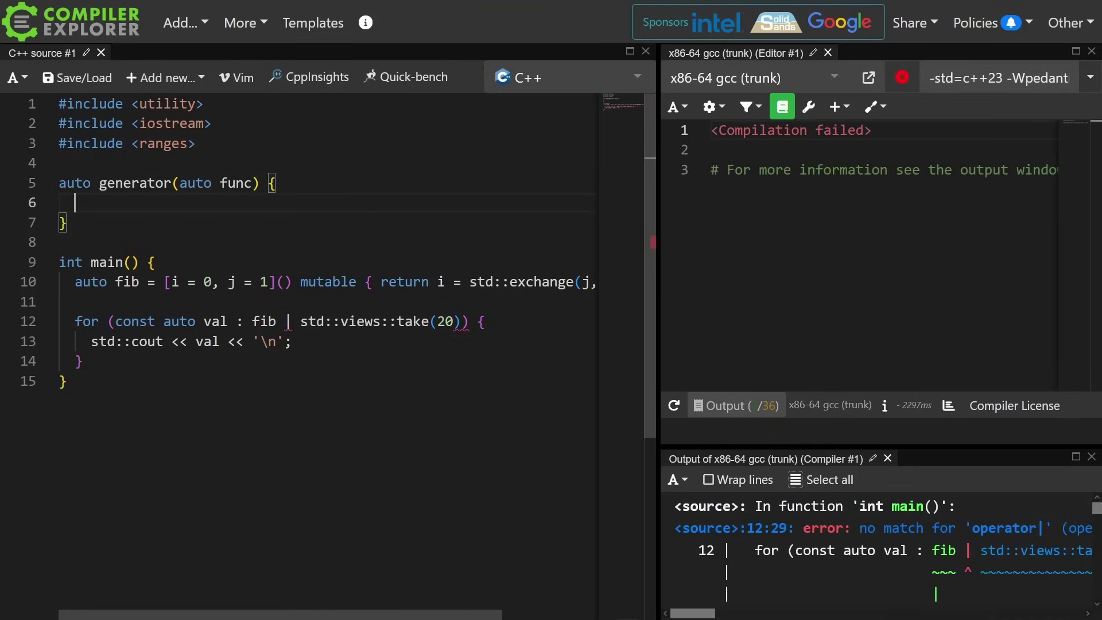
type("return std::views::iota(")
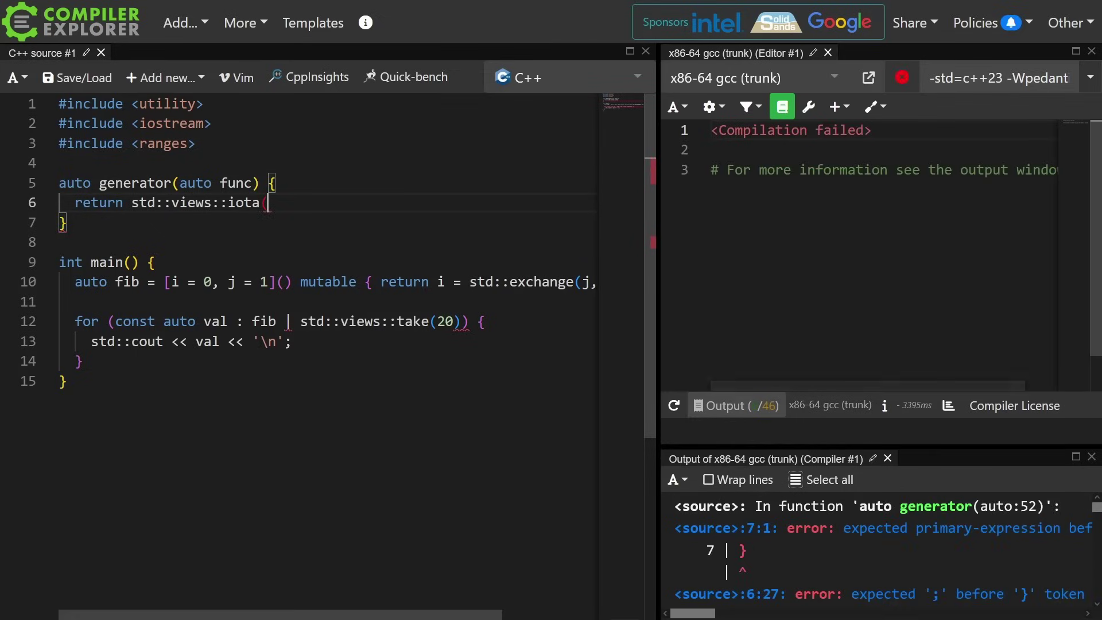
type("0)")
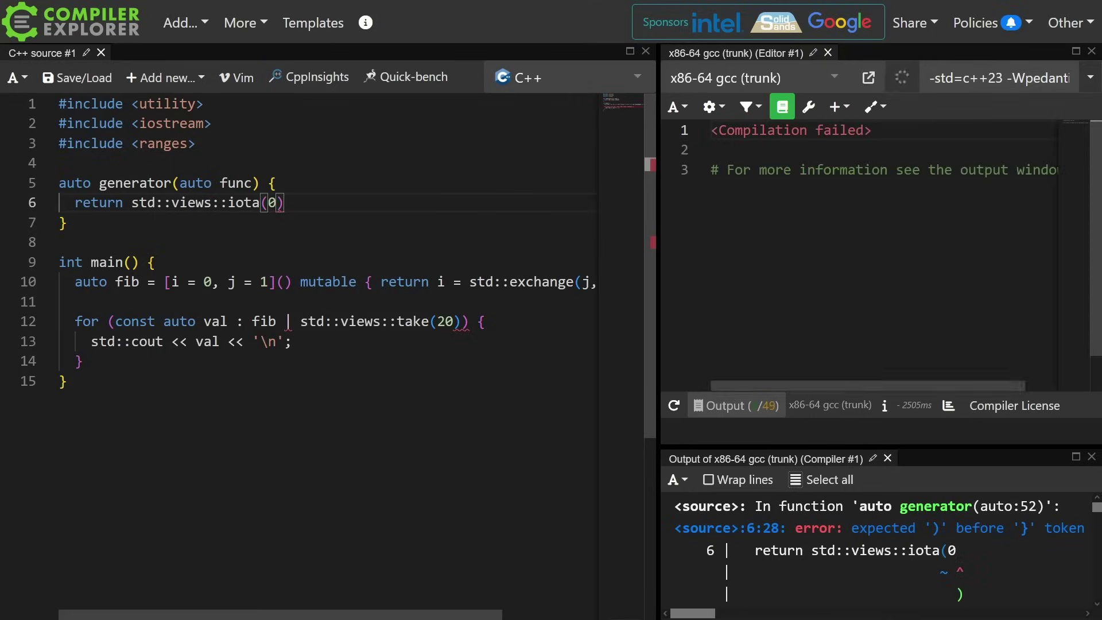
type(" | std::views::transform func);")
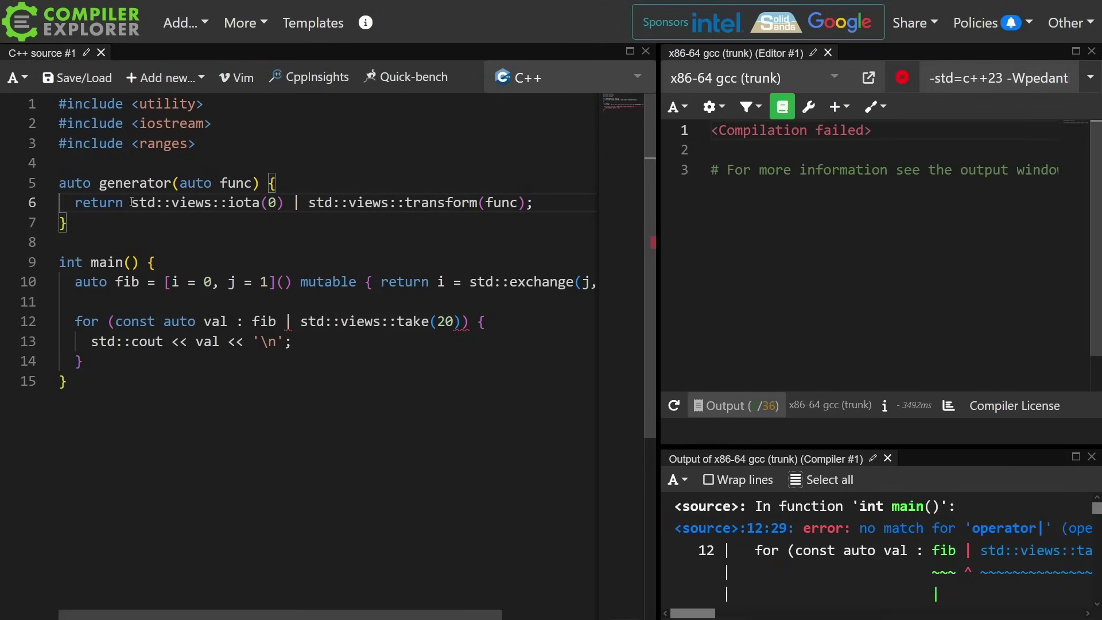
left_click_drag(130, 202, 285, 202)
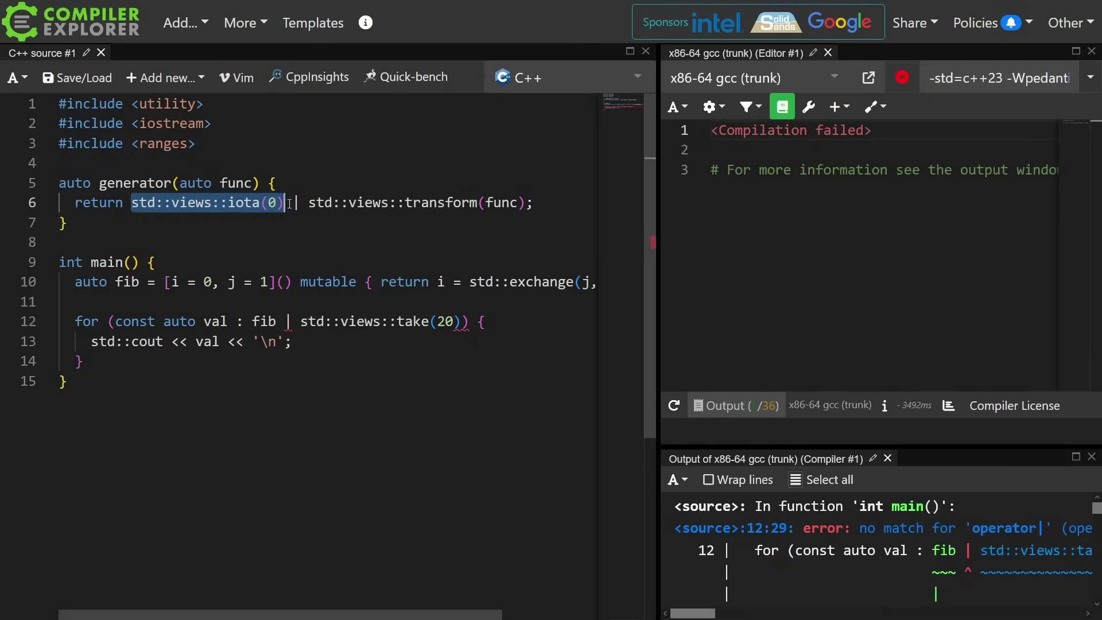
left_click_drag(293, 202, 527, 202)
left_click(491, 254)
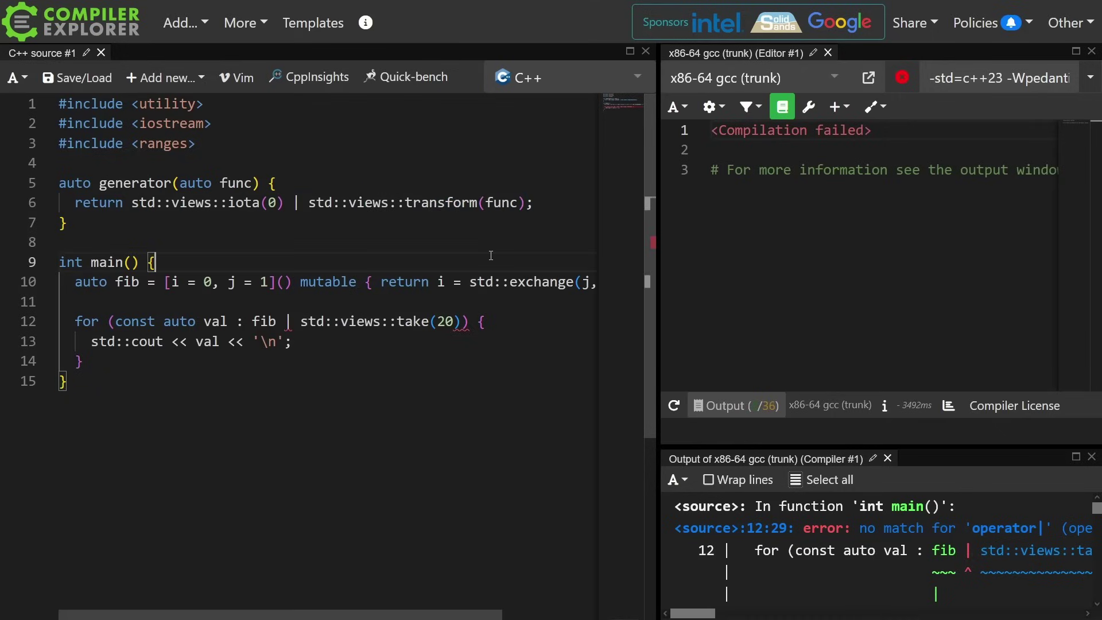
double_click(502, 205)
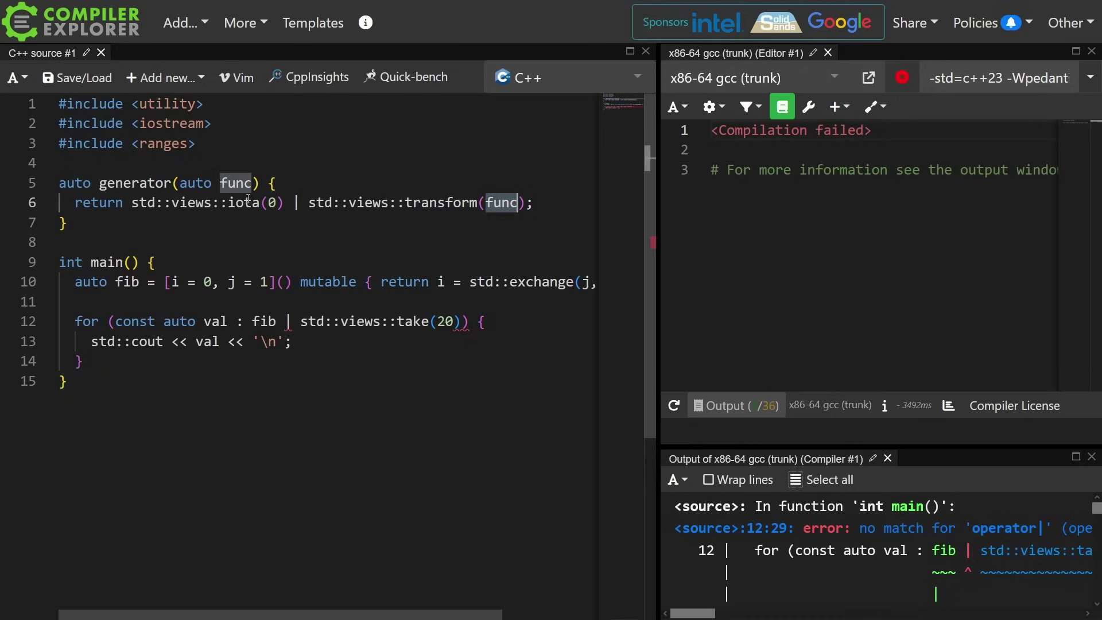
left_click_drag(296, 203, 132, 205)
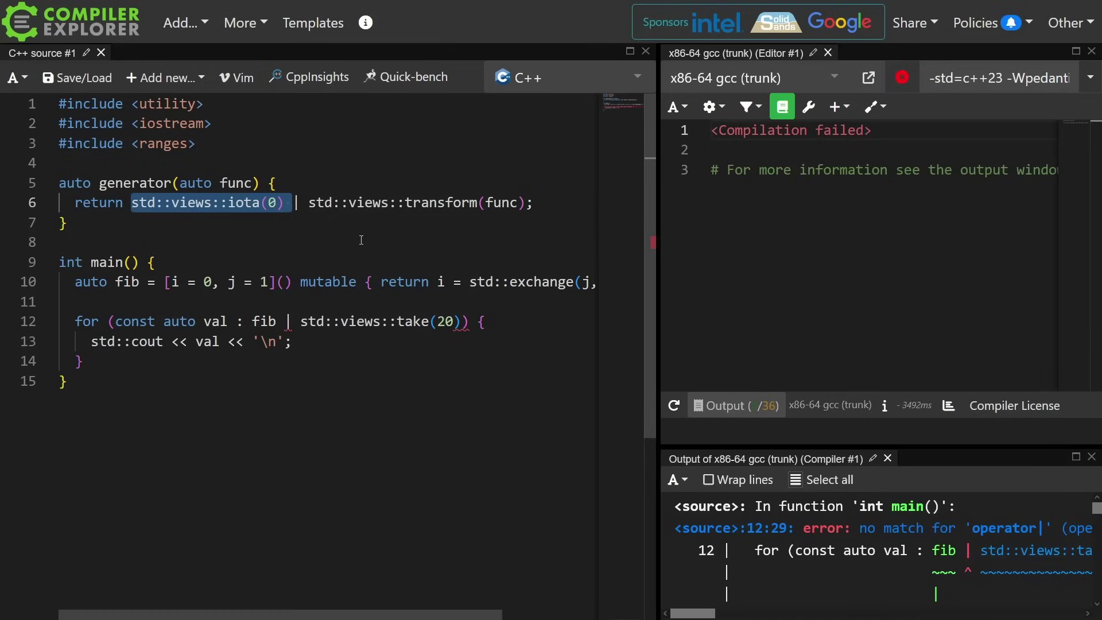
double_click(495, 204)
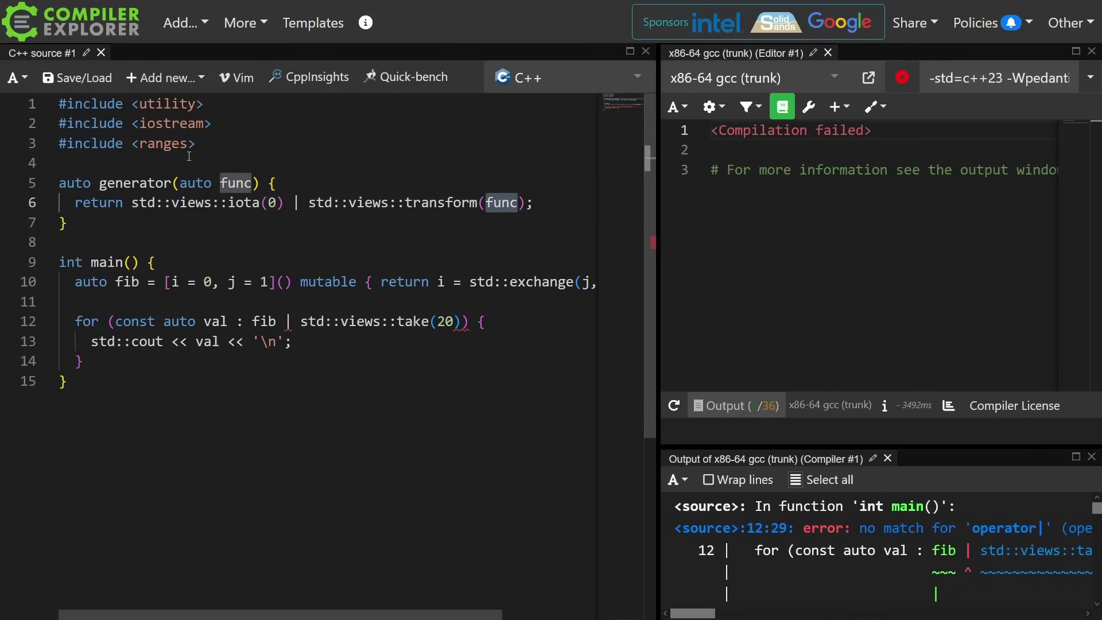
left_click(236, 184)
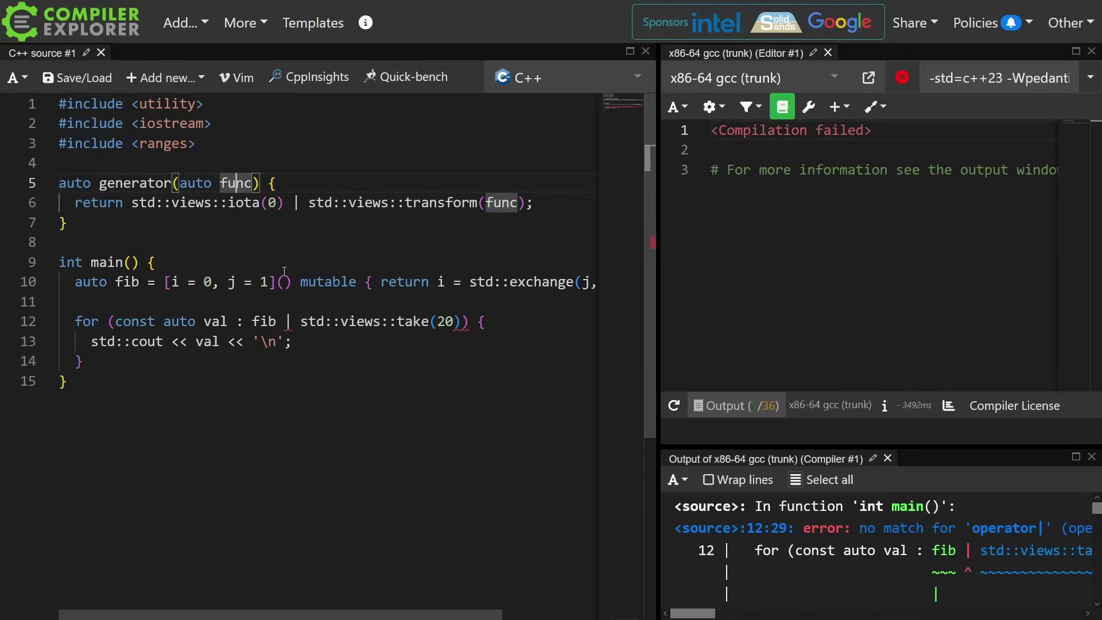
left_click(276, 321)
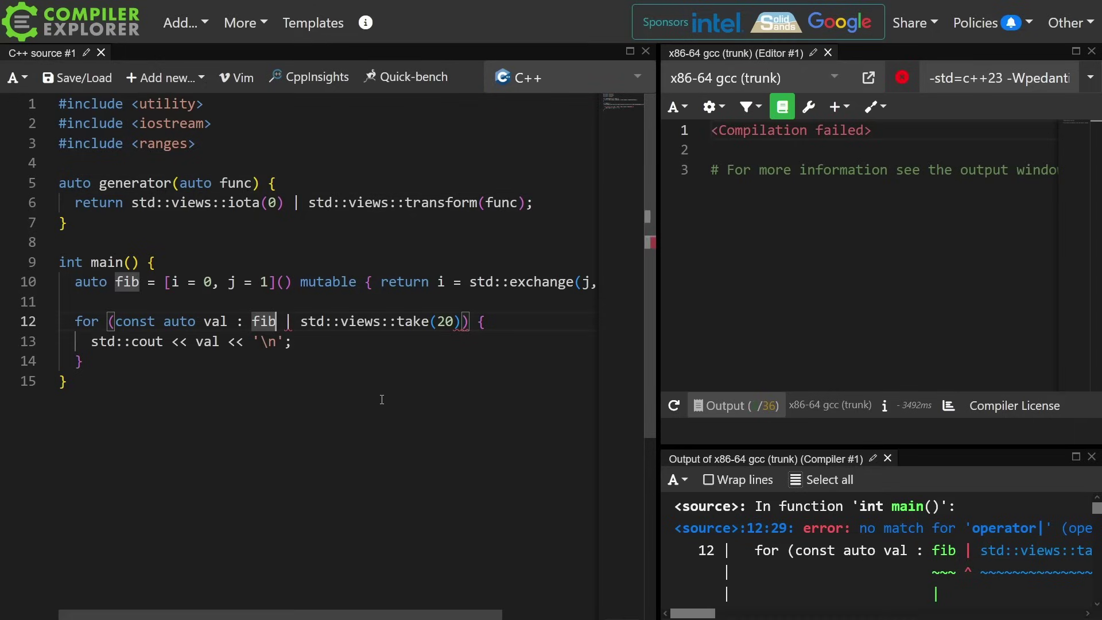
Wrap fib in the loop header as generator(fib).
key("Left")
key("Left")
key("Left")
type("generator(")
key("Right")
key("Right")
key("Right")
type(")")
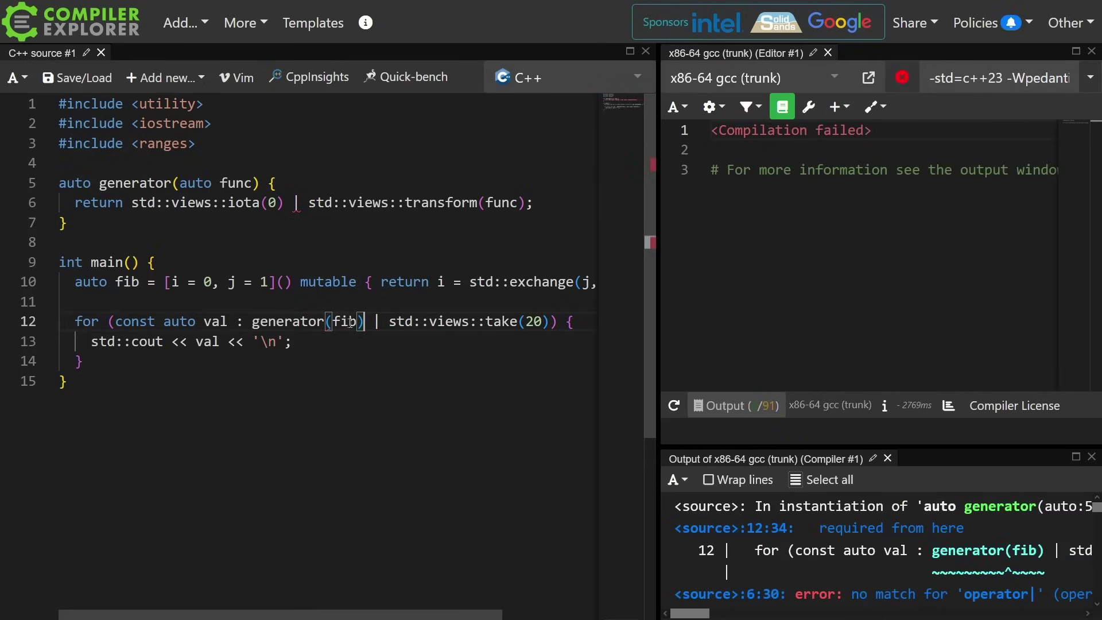
Point out fib and func, then add an auto parameter to the fib lambda's empty parameter list.
double_click(342, 321)
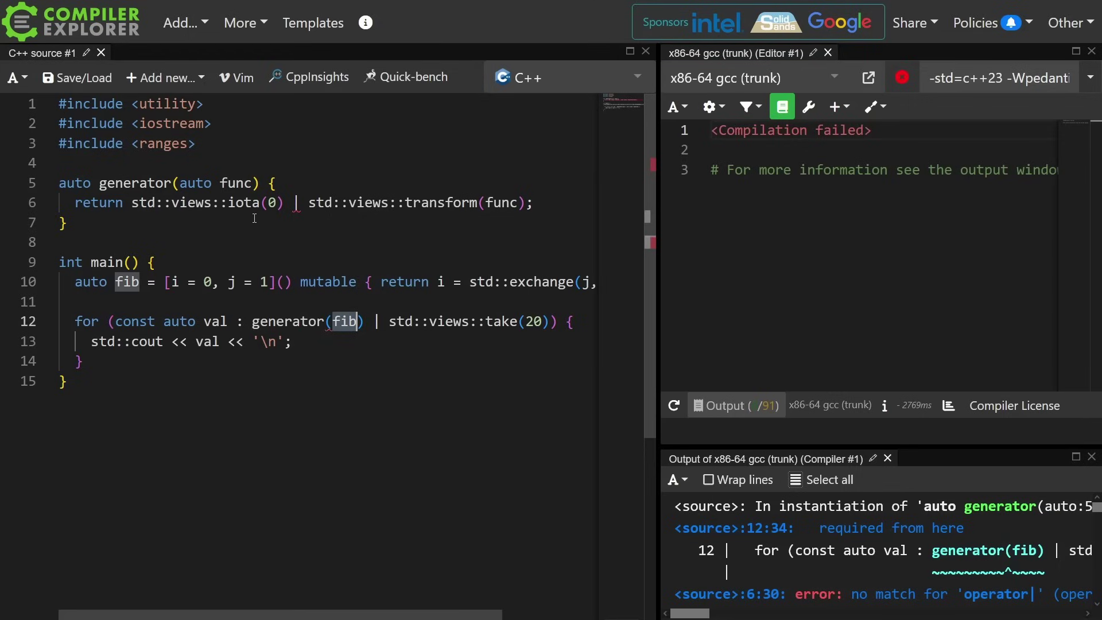
double_click(501, 202)
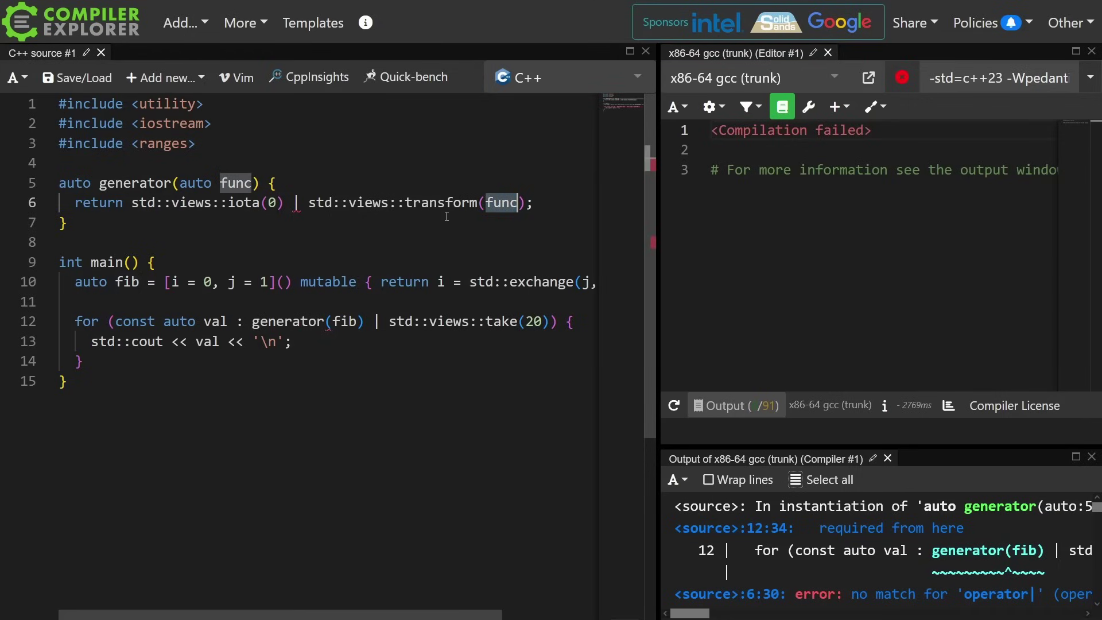
left_click(287, 282)
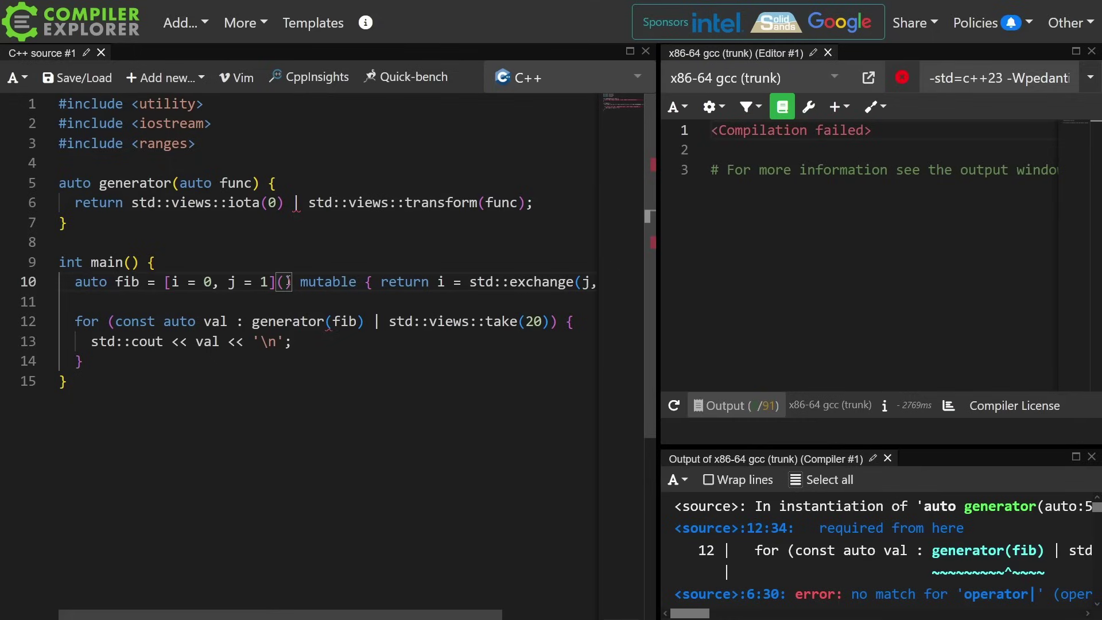
type("autor")
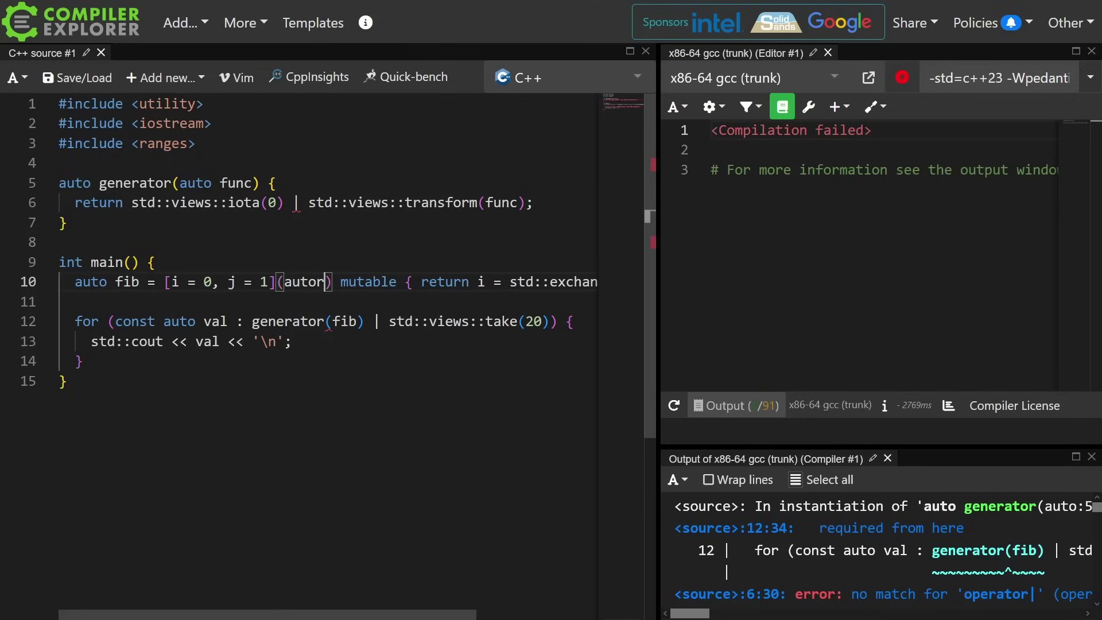
key("BackSpace")
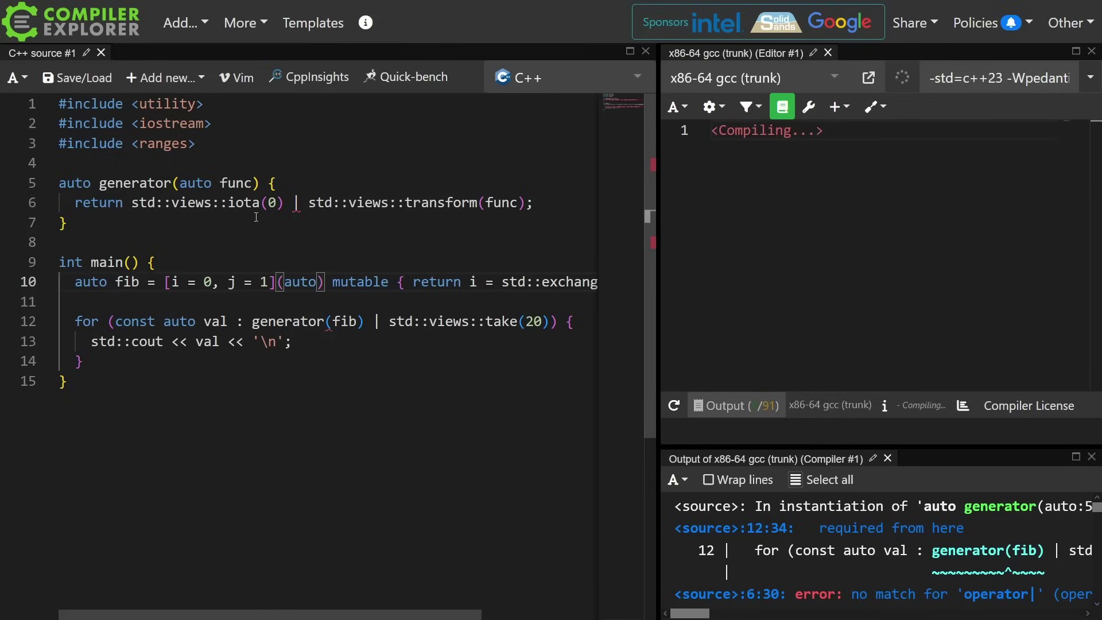
Reformat the source, check the output reaches 6765, and enlarge the assembly listing.
key("ctrl+shift+i")
left_click_drag(783, 355, 783, 301)
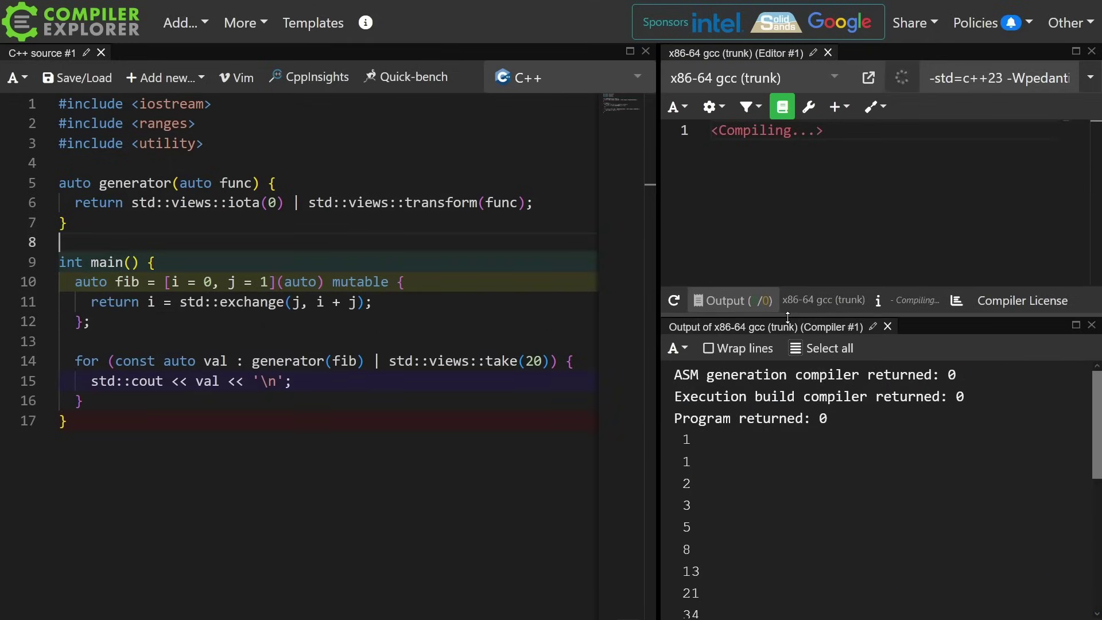
scroll(795, 497, "down", 5)
scroll(795, 497, "down", 5)
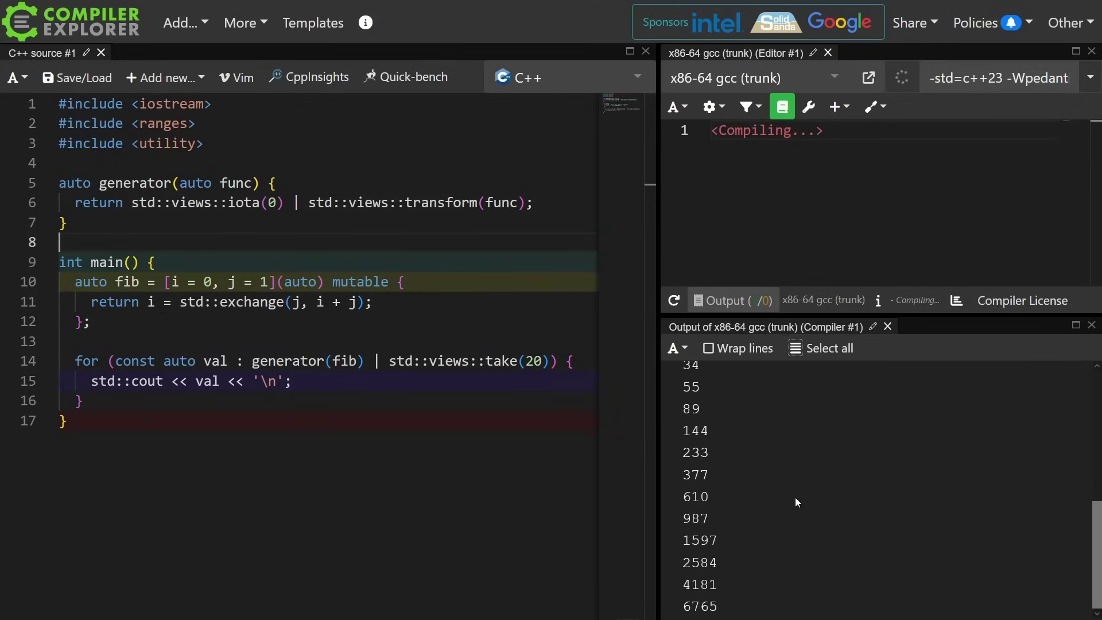
scroll(794, 497, "up", 10)
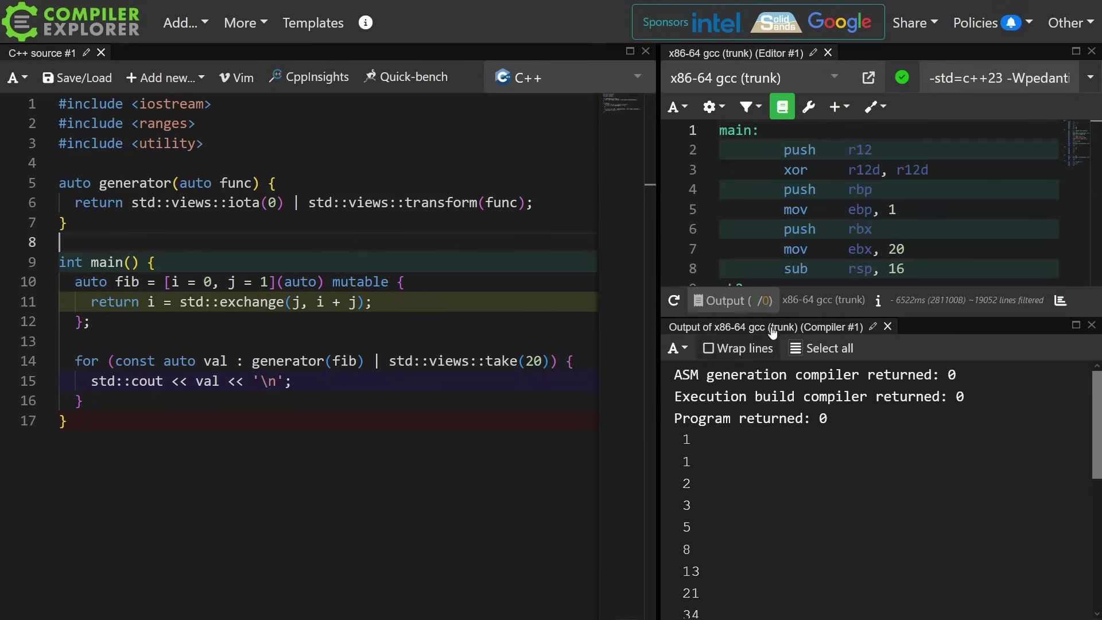
left_click_drag(778, 320, 777, 417)
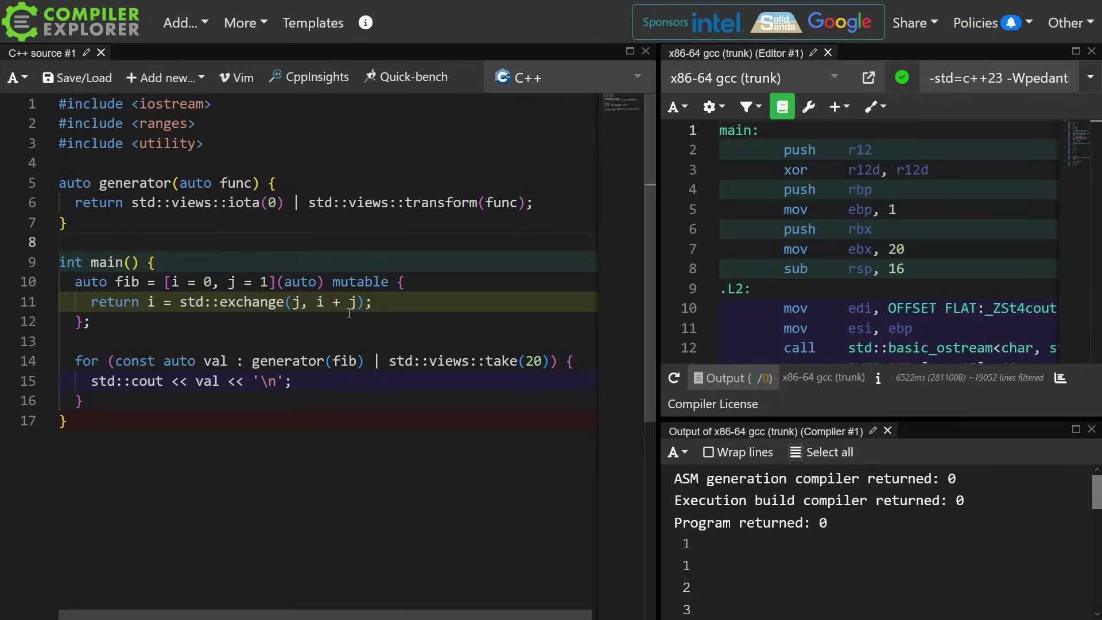
double_click(234, 182)
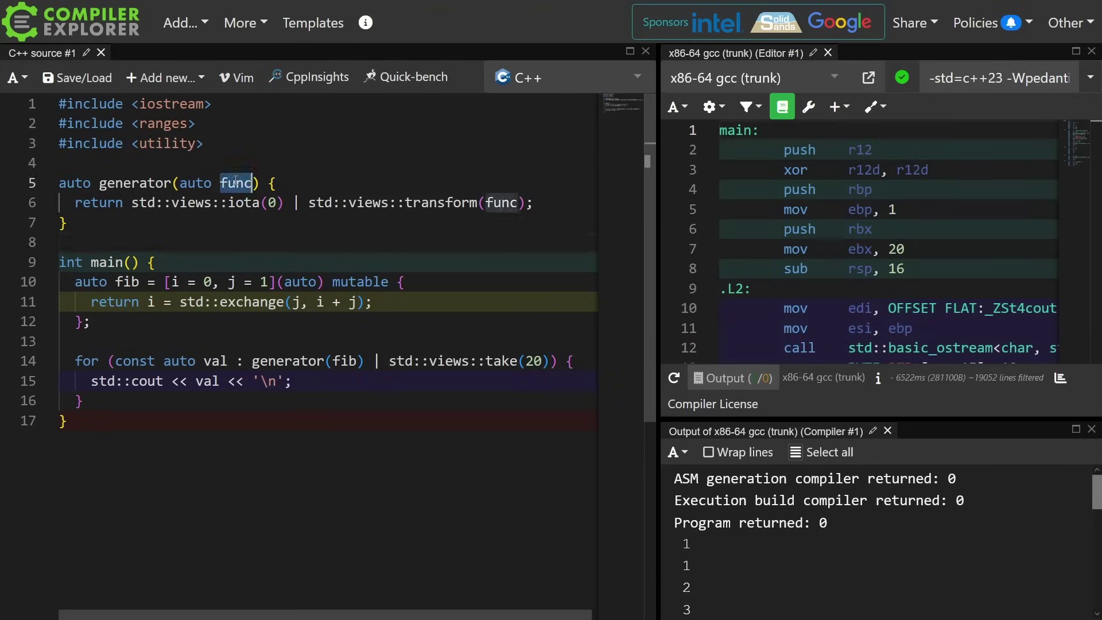
left_click_drag(131, 204, 527, 204)
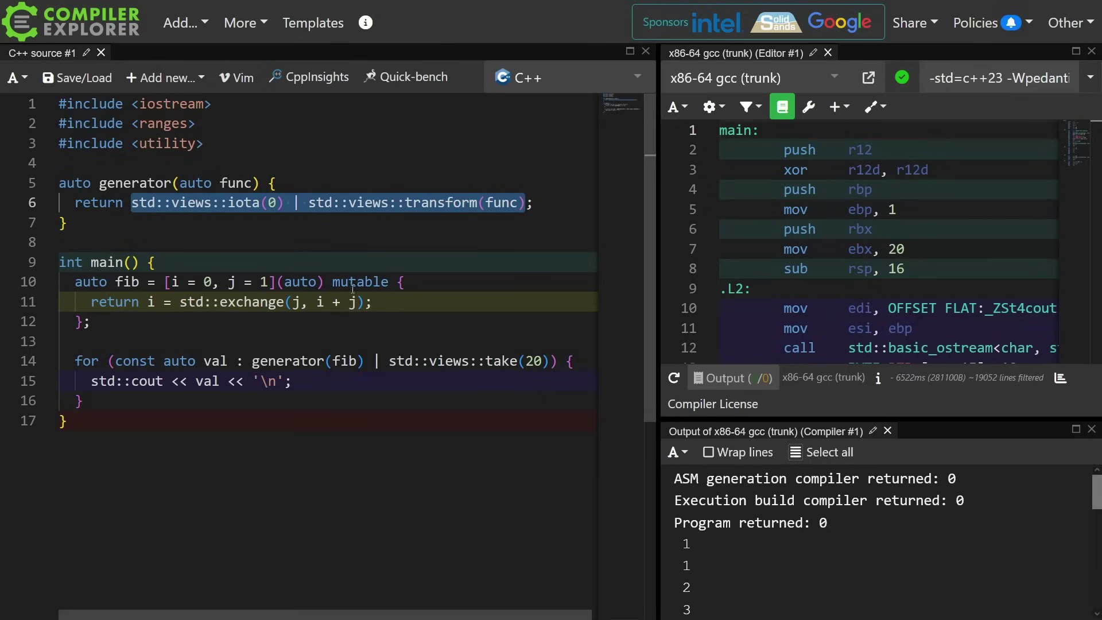
double_click(298, 281)
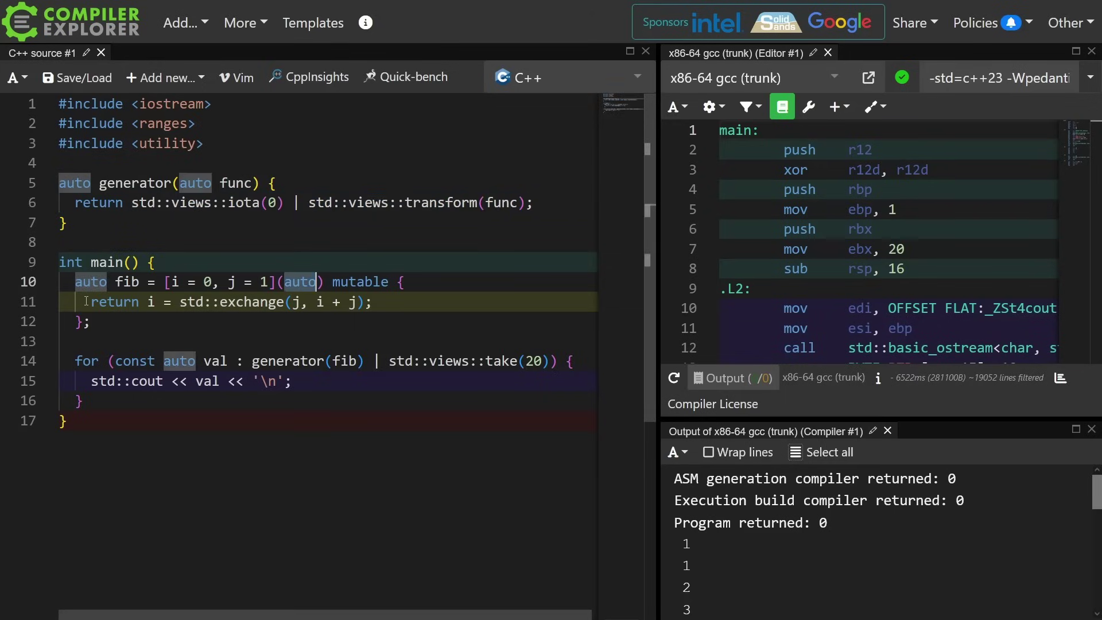
left_click_drag(90, 301, 90, 321)
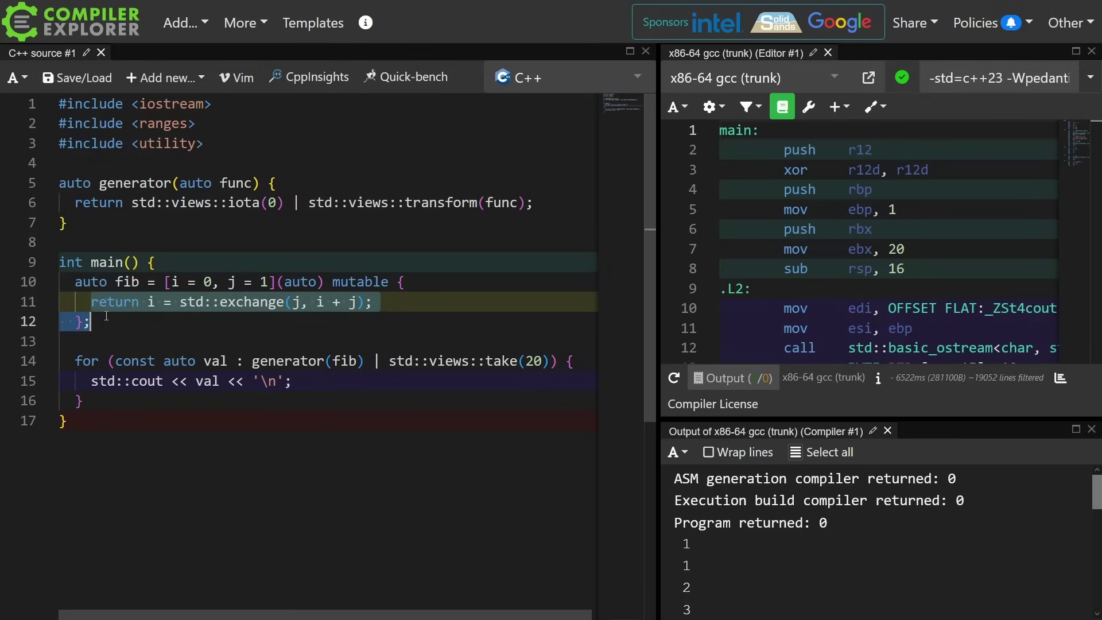
scroll(905, 273, "down", 3)
scroll(906, 272, "down", 3)
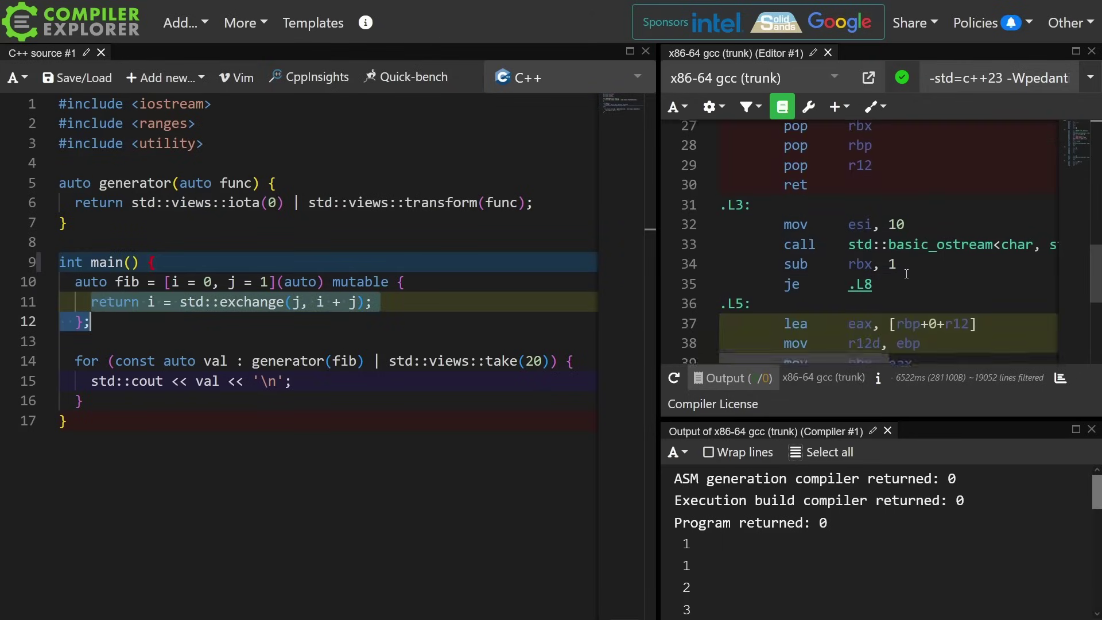
scroll(906, 272, "up", 3)
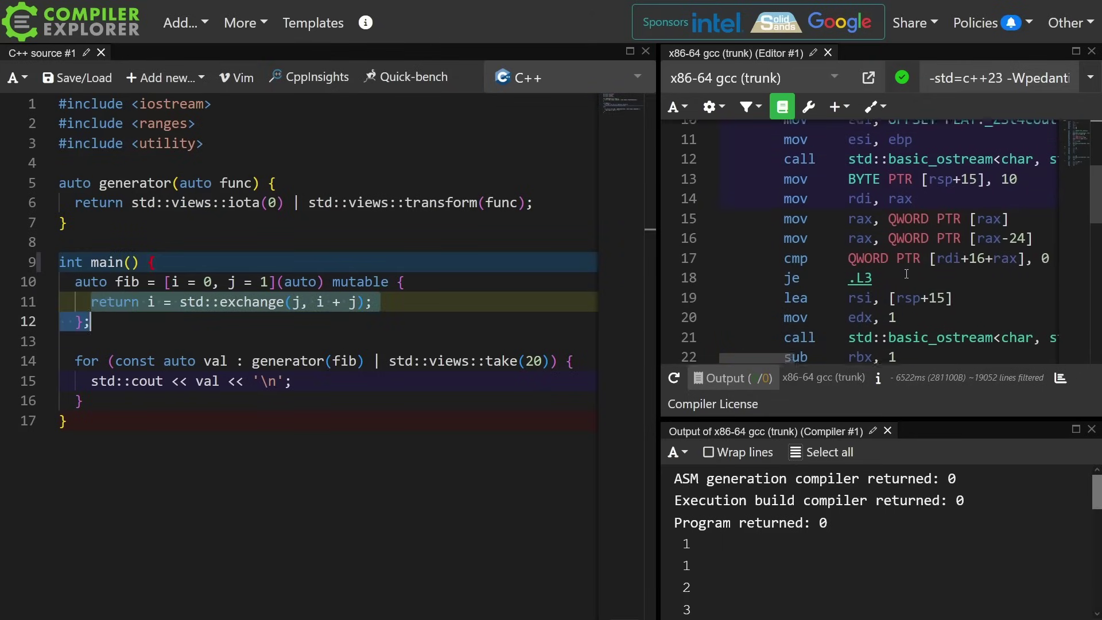
scroll(906, 272, "up", 1)
scroll(906, 273, "up", 1)
scroll(906, 274, "up", 1)
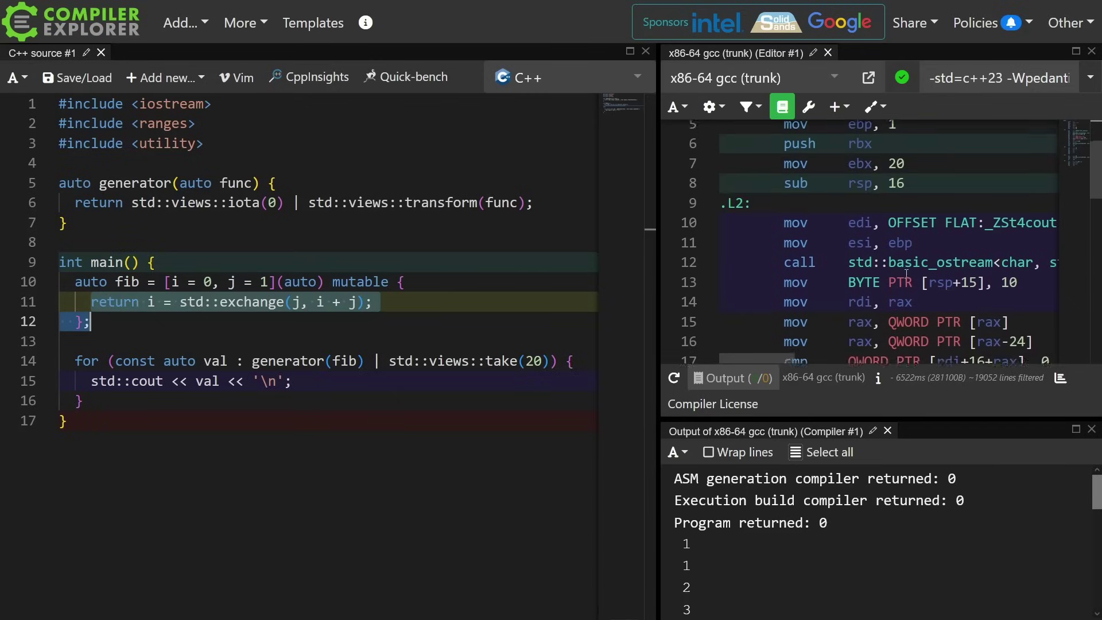
scroll(906, 274, "up", 1)
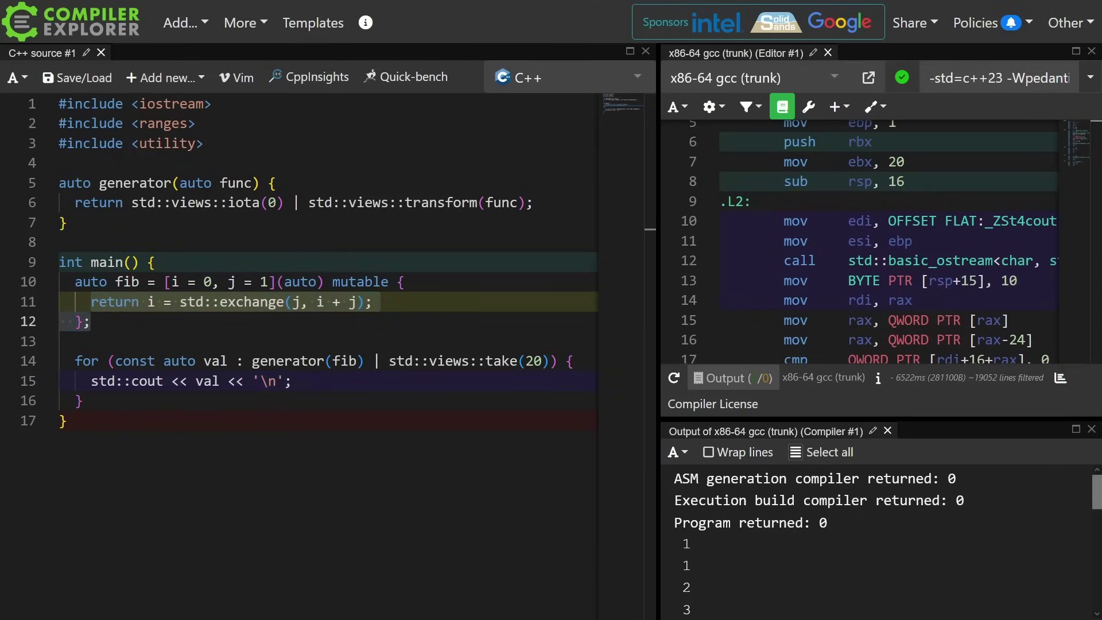
Replace the iostream include with <fmt/format.h> and the cout line with fmt::print("{}\n", val).
key("ctrl+Home")
key("Return")
key("Return")
key("Up")
key("Up")
type("#include <fmt/format.h>")
left_click_drag(92, 420, 291, 420)
type("fmt::print(\"{}\\n\", val);")
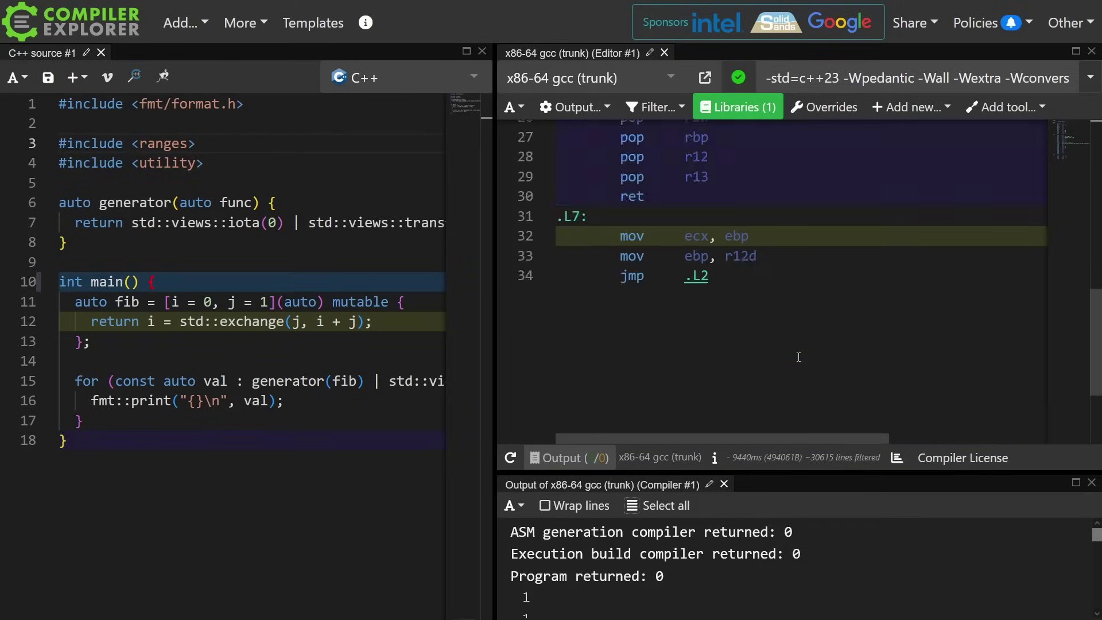
scroll(798, 356, "up", 8)
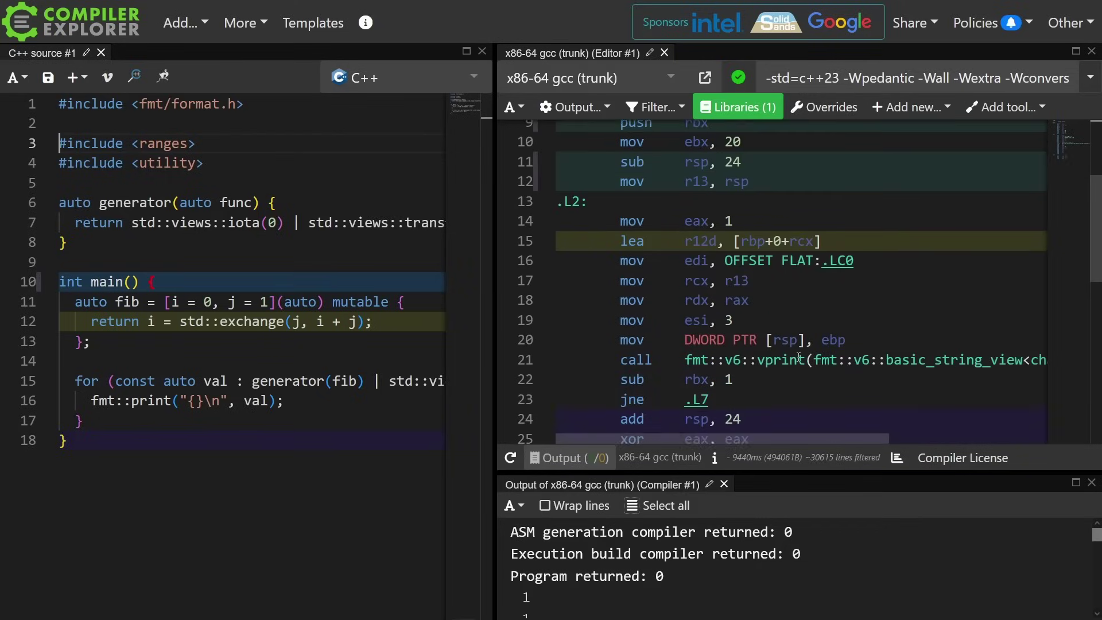
scroll(797, 357, "up", 1)
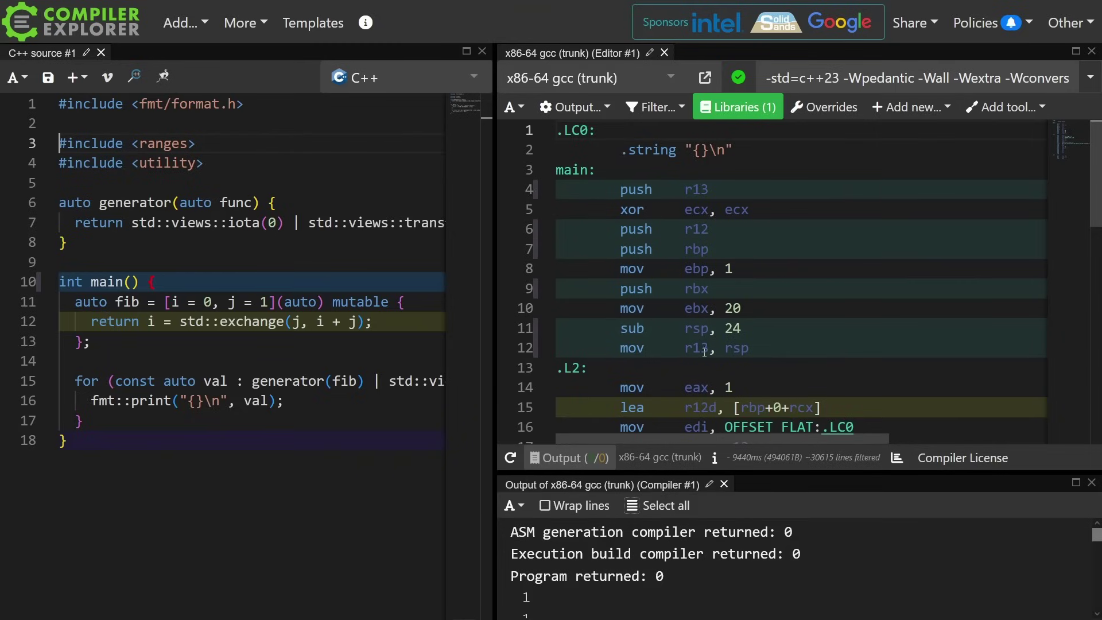
scroll(704, 353, "down", 1)
scroll(705, 352, "down", 3)
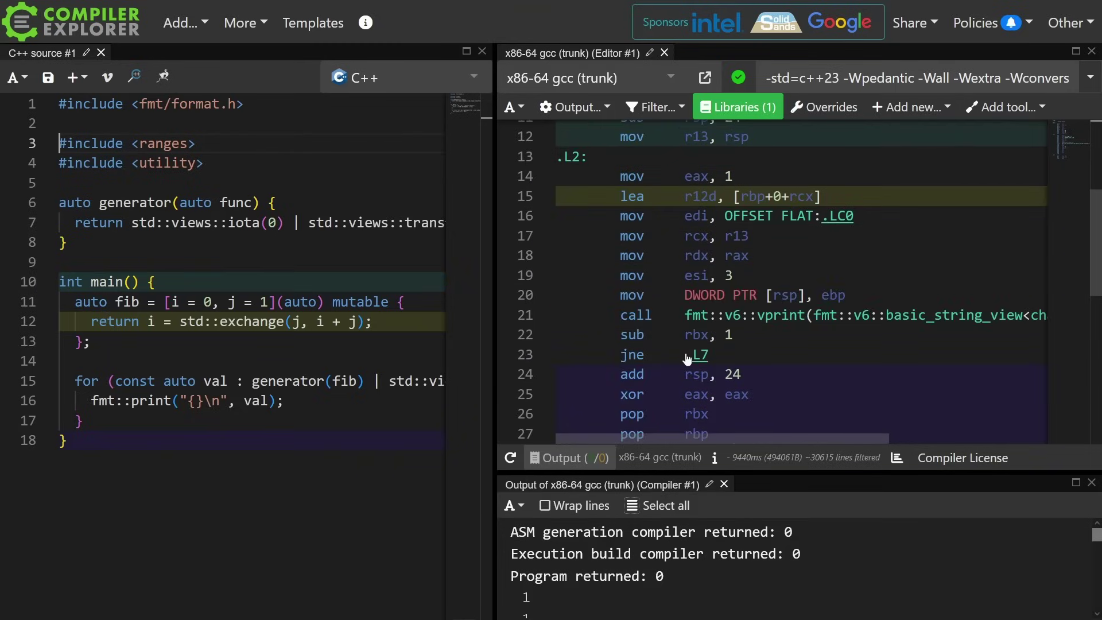
scroll(687, 358, "up", 5)
scroll(705, 354, "down", 3)
scroll(724, 350, "down", 6)
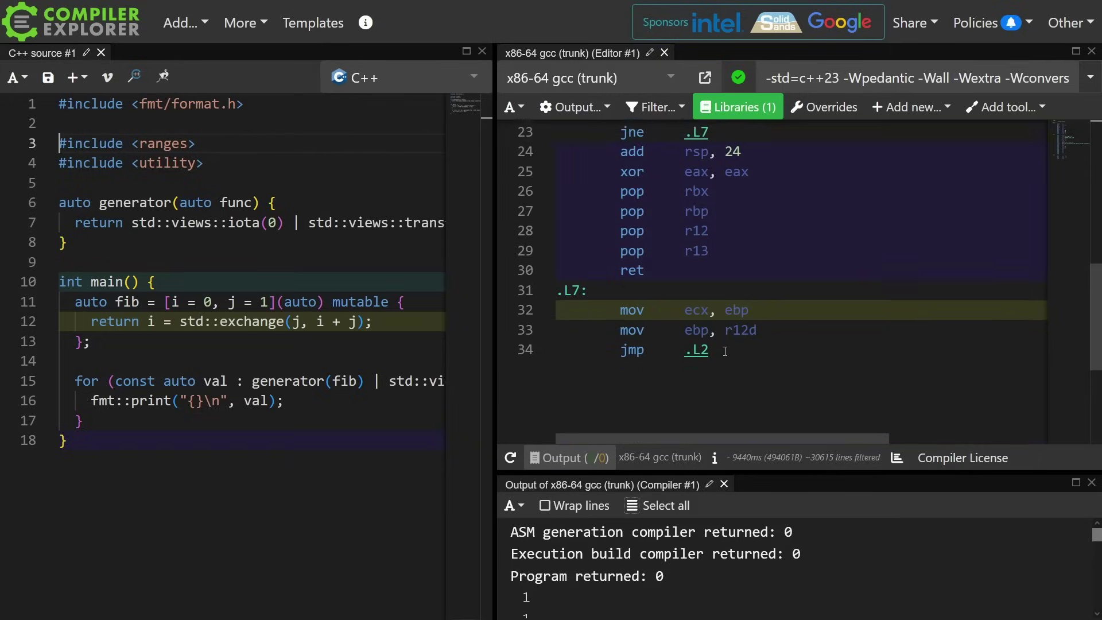
scroll(723, 350, "down", 1)
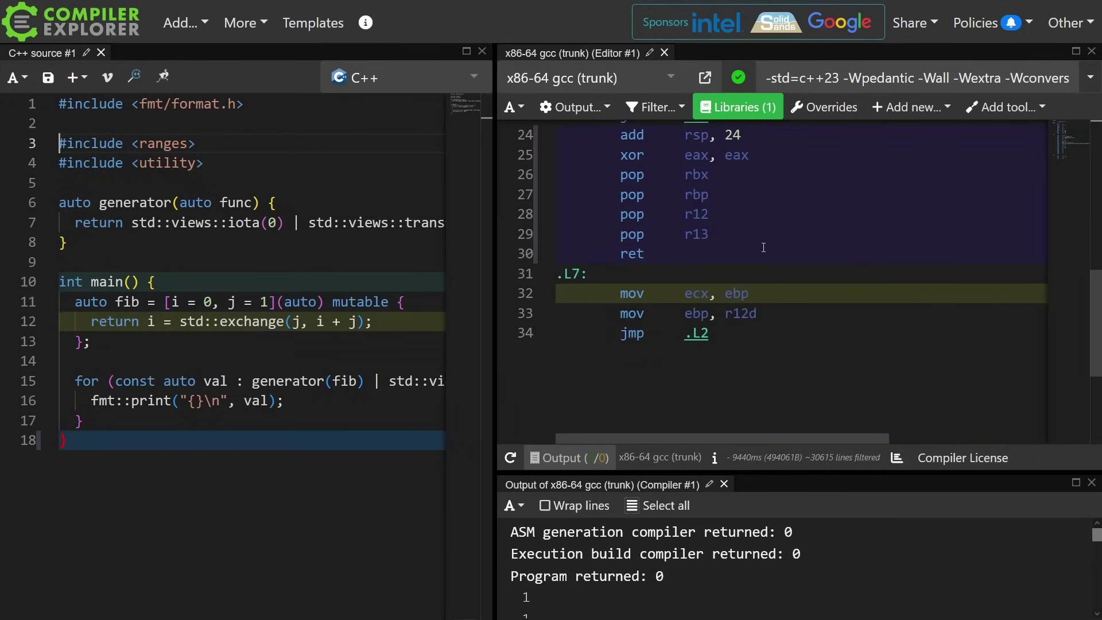
scroll(750, 242, "up", 4)
scroll(749, 243, "up", 4)
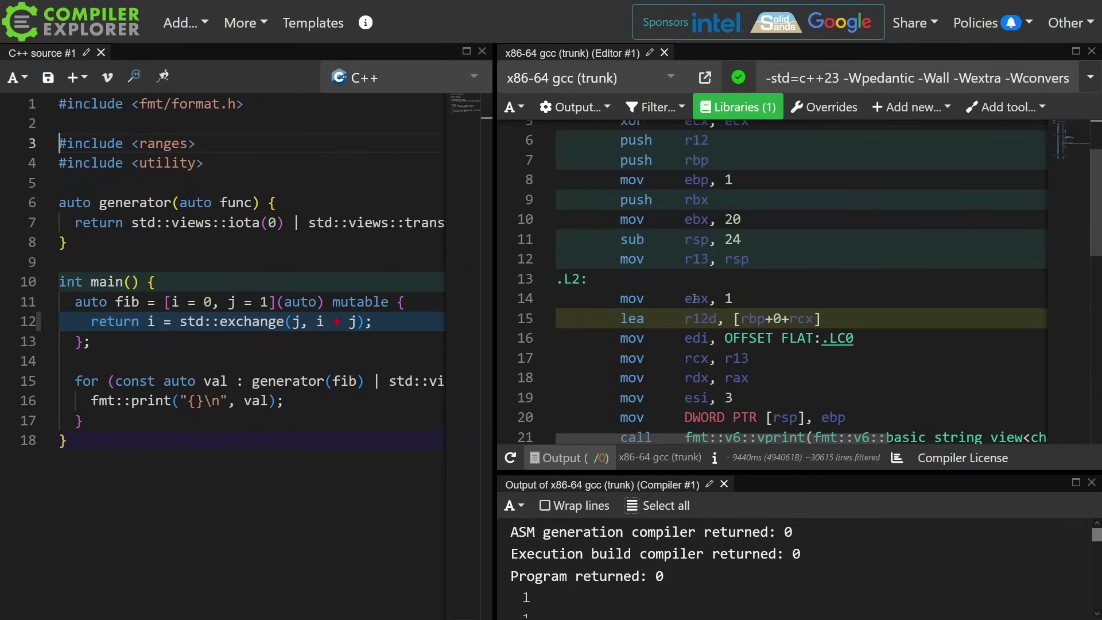
scroll(672, 355, "down", 3)
scroll(762, 266, "down", 3)
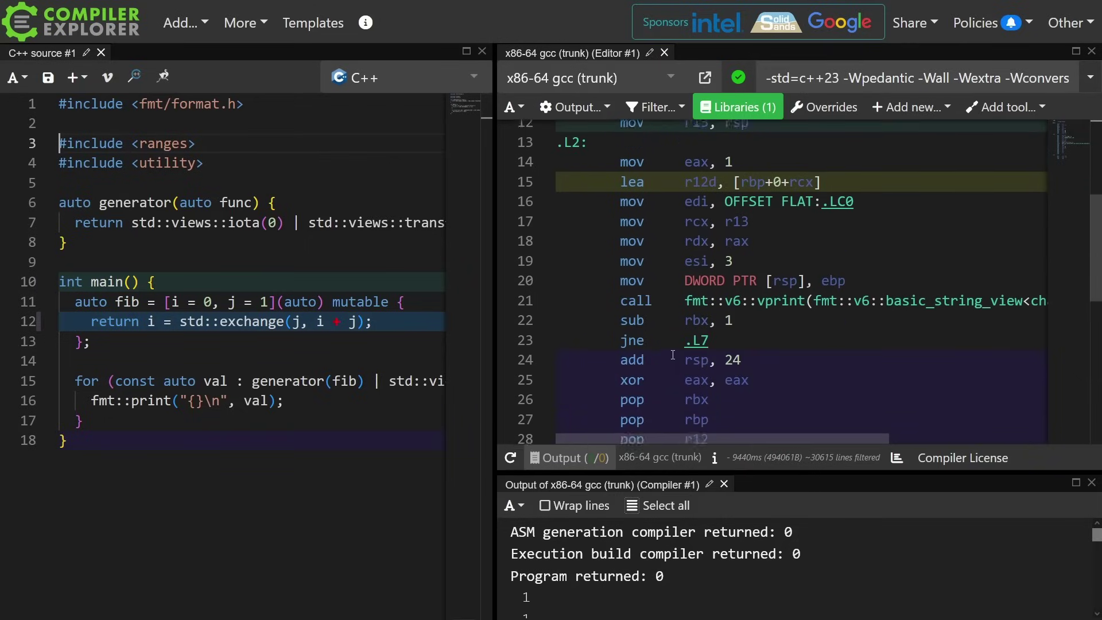
scroll(704, 351, "down", 3)
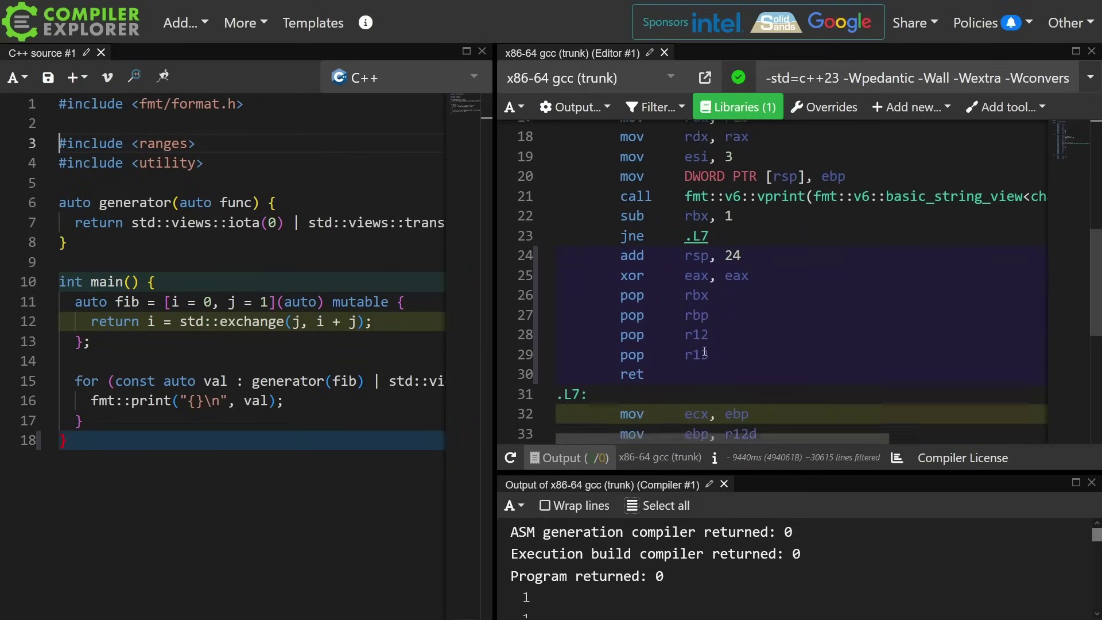
scroll(704, 351, "down", 1)
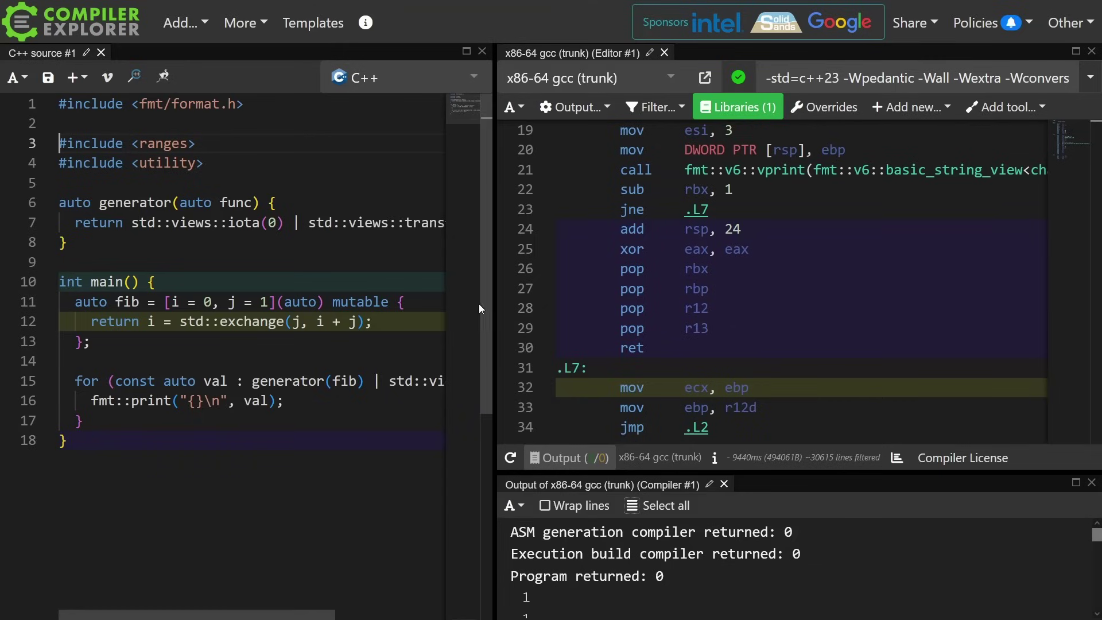
Widen the source editor so the whole loop line ending in take(20) shows.
left_click_drag(493, 344, 746, 356)
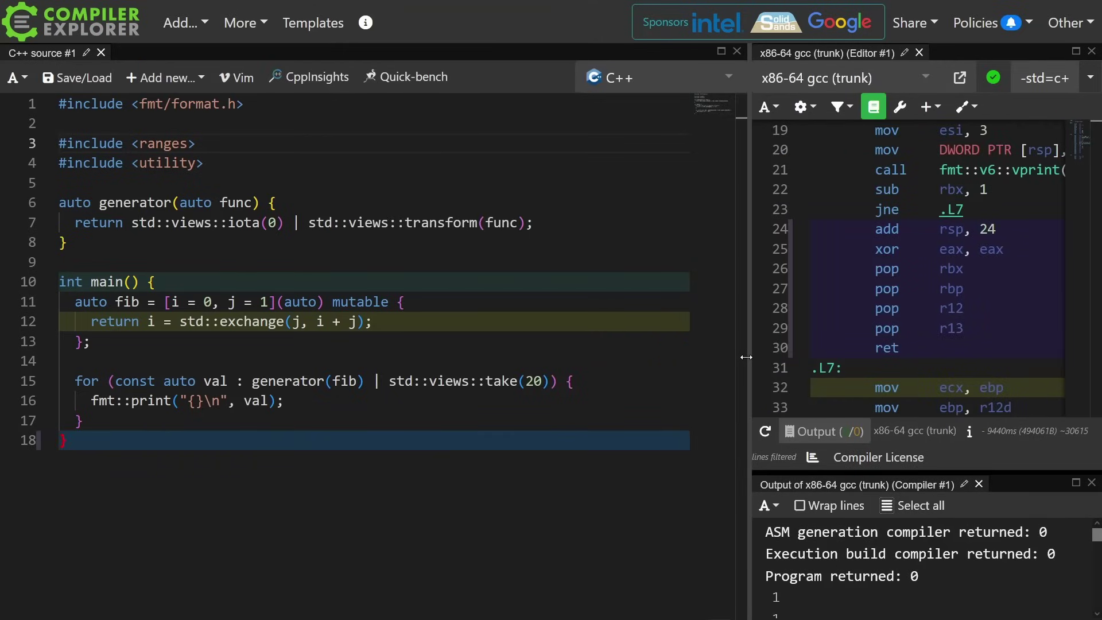
key("Page_Up")
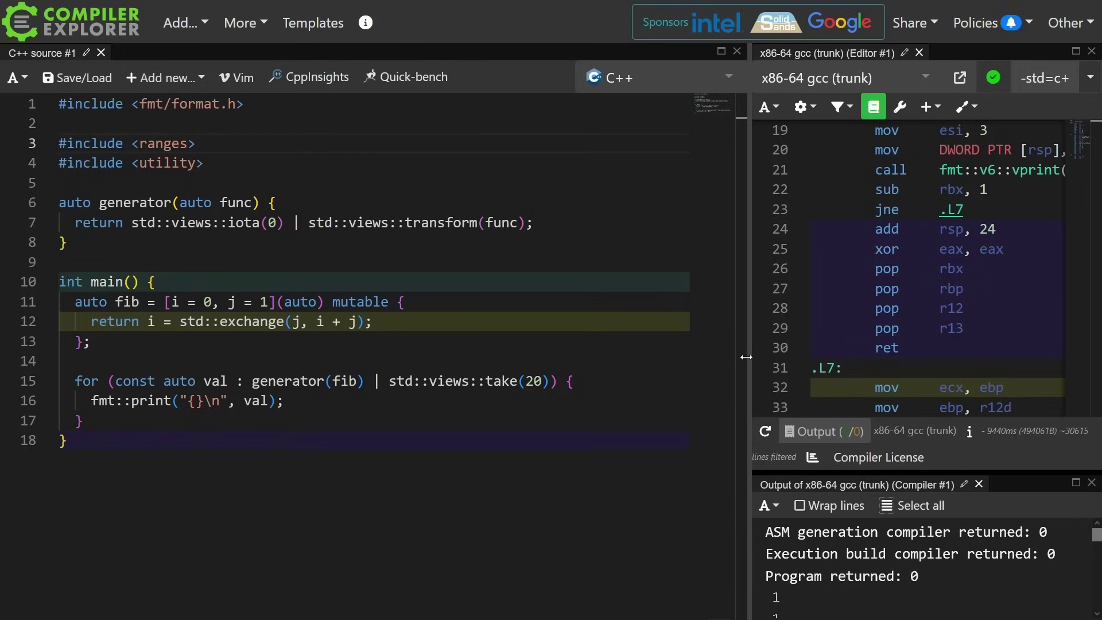